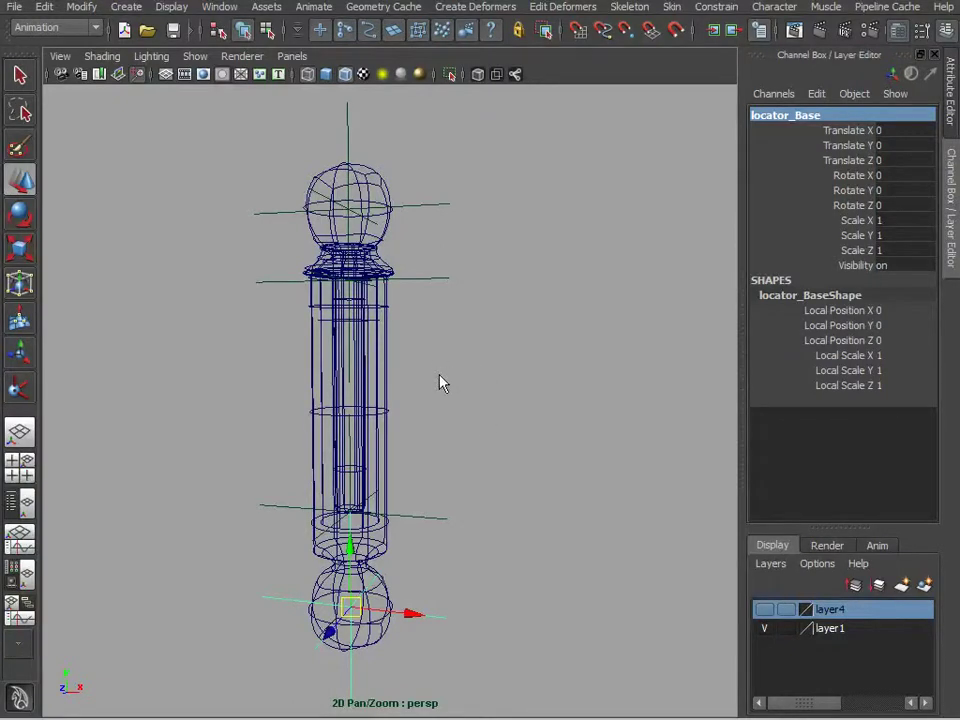
# Try moving the collar ring away from the piston, and undo the move.
pyautogui.keyDown('alt'); pyautogui.moveTo(485, 316); pyautogui.dragTo(509, 384); pyautogui.keyUp('alt')
pyautogui.click(445, 387)
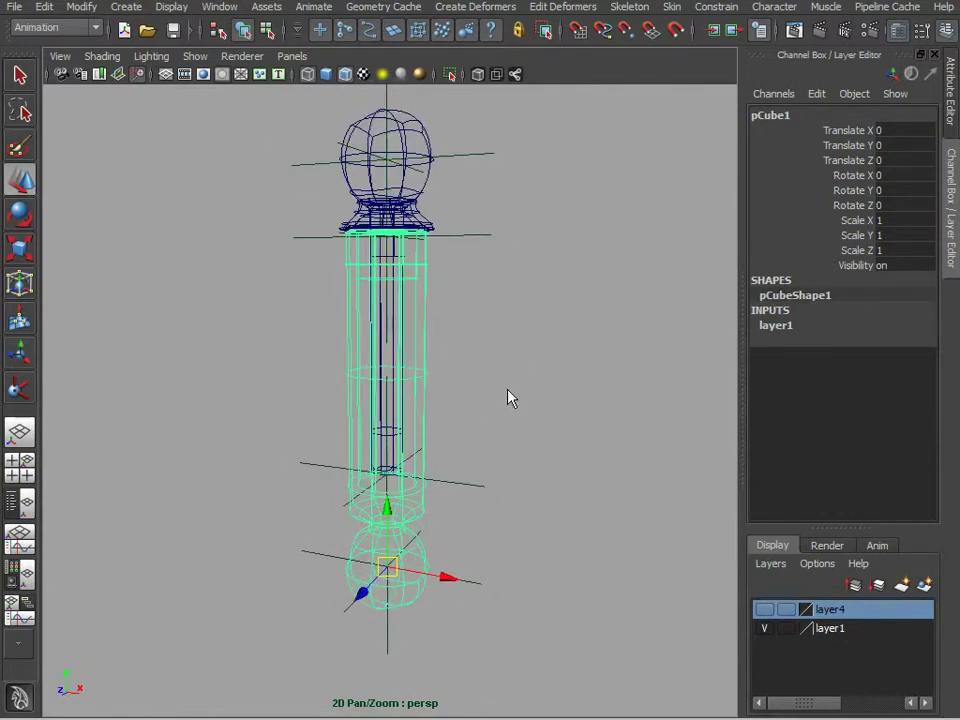
pyautogui.click(422, 182)
pyautogui.keyDown('alt'); pyautogui.moveTo(458, 207); pyautogui.dragTo(467, 276, button='middle'); pyautogui.keyUp('alt')
pyautogui.click(421, 287)
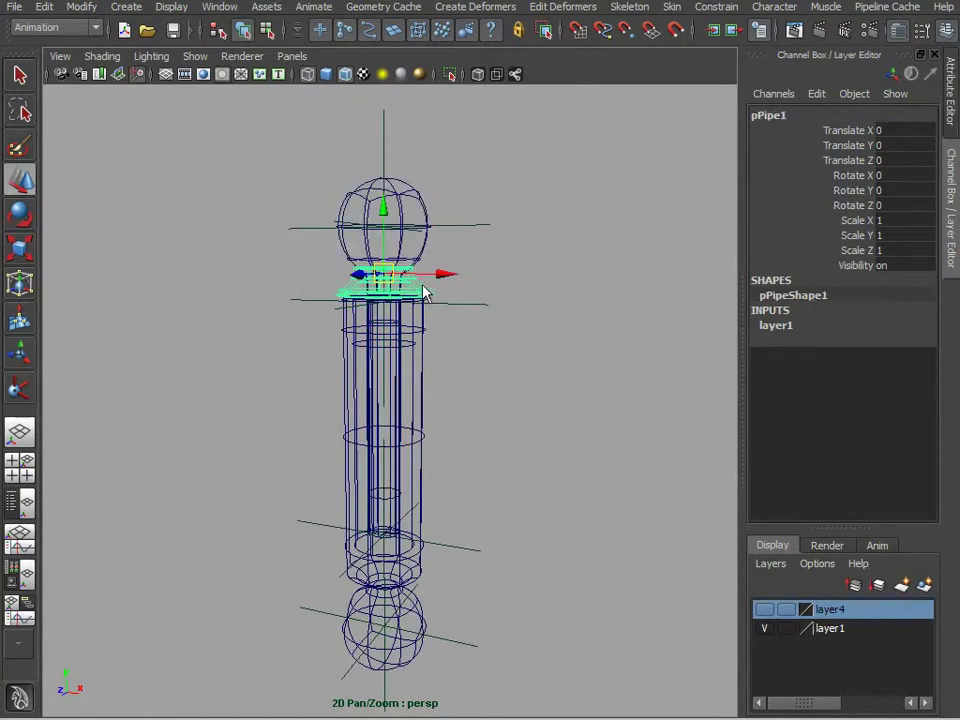
pyautogui.moveTo(386, 277); pyautogui.dragTo(472, 287)
pyautogui.hotkey('ctrl', 'z')
pyautogui.click(517, 276)
# Try pulling the upper ball-ended rod out of the cylinder in wireframe and shaded display, undoing each move.
pyautogui.click(425, 248)
pyautogui.scroll(-1, 591, 283)
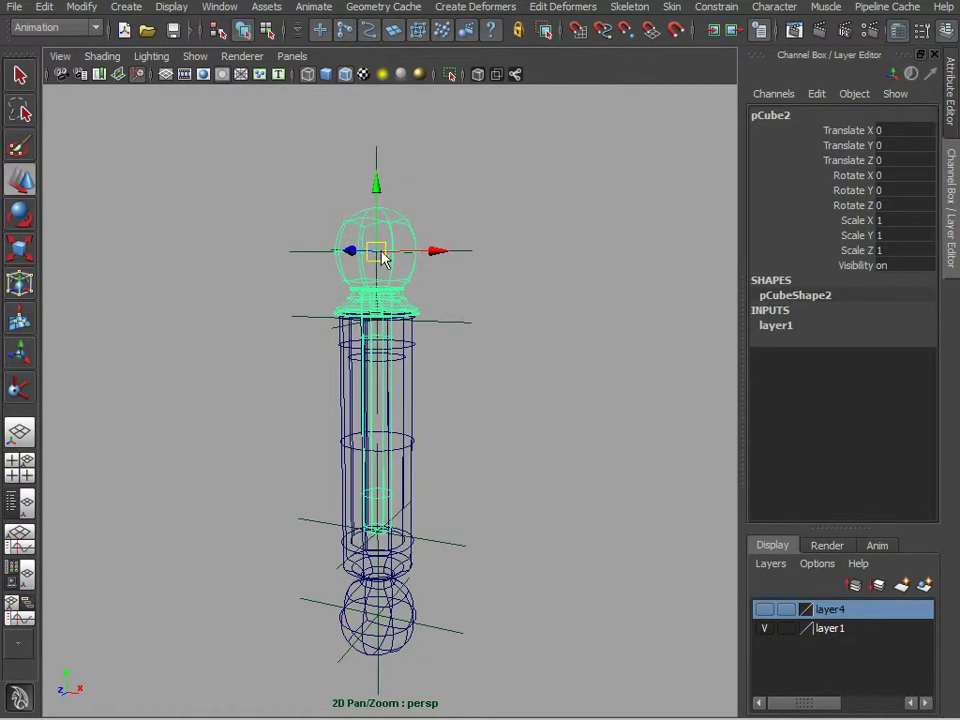
pyautogui.moveTo(380, 250); pyautogui.dragTo(530, 176)
pyautogui.hotkey('ctrl', 'z')
pyautogui.scroll(-3, 544, 409)
pyautogui.press('5')
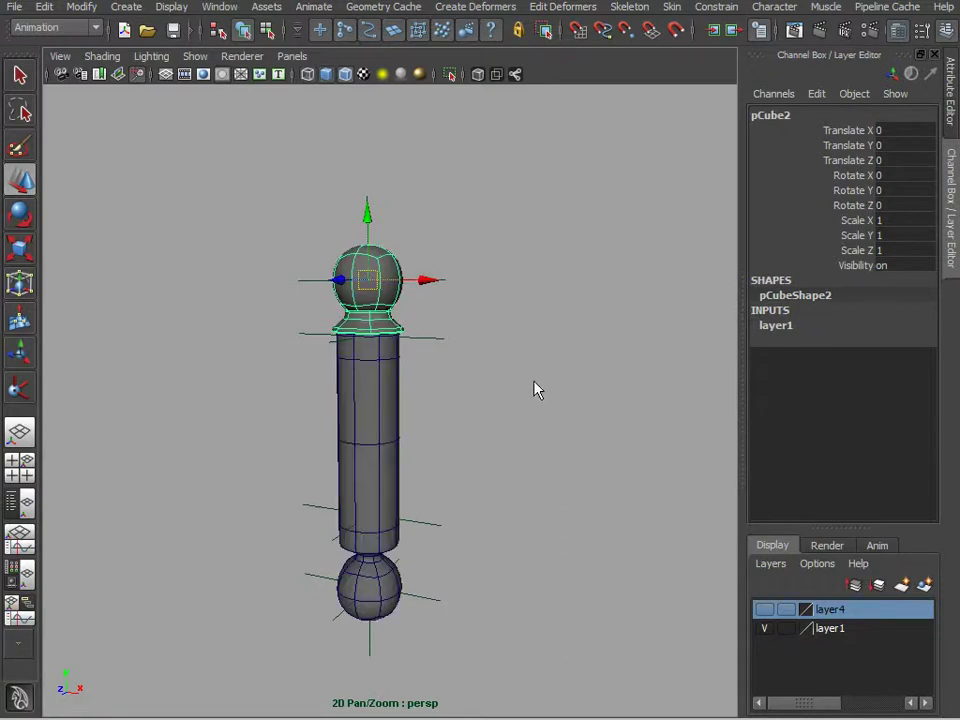
pyautogui.keyDown('alt'); pyautogui.moveTo(542, 410); pyautogui.dragTo(538, 388); pyautogui.keyUp('alt')
pyautogui.scroll(2, 501, 352)
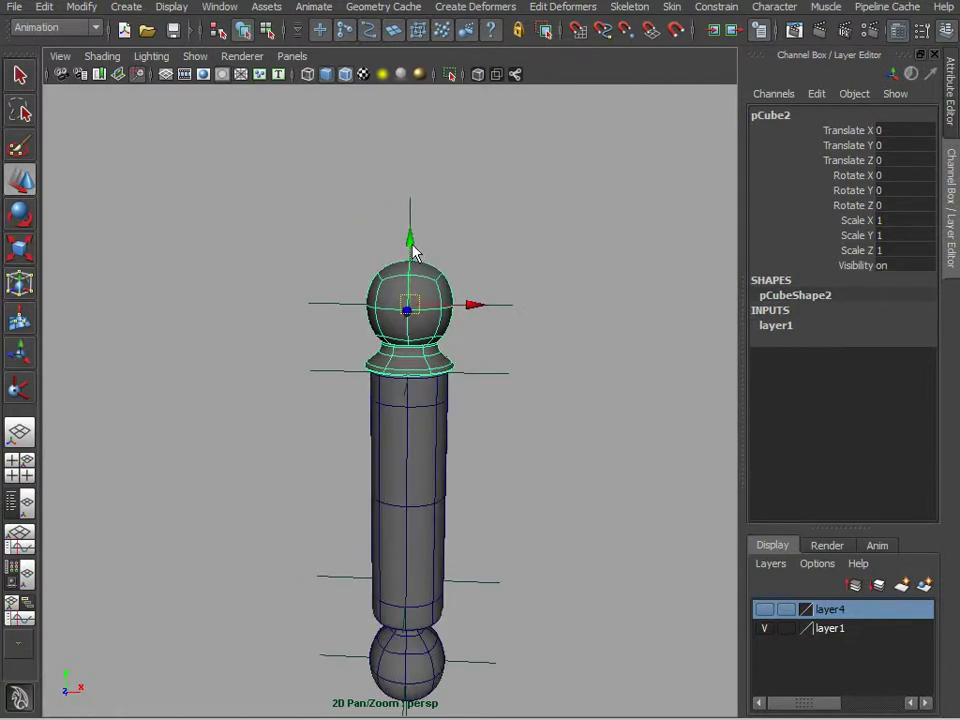
pyautogui.moveTo(415, 253); pyautogui.dragTo(440, 92)
pyautogui.hotkey('ctrl', 'z')
pyautogui.keyDown('alt'); pyautogui.moveTo(569, 343); pyautogui.dragTo(539, 446); pyautogui.keyUp('alt')
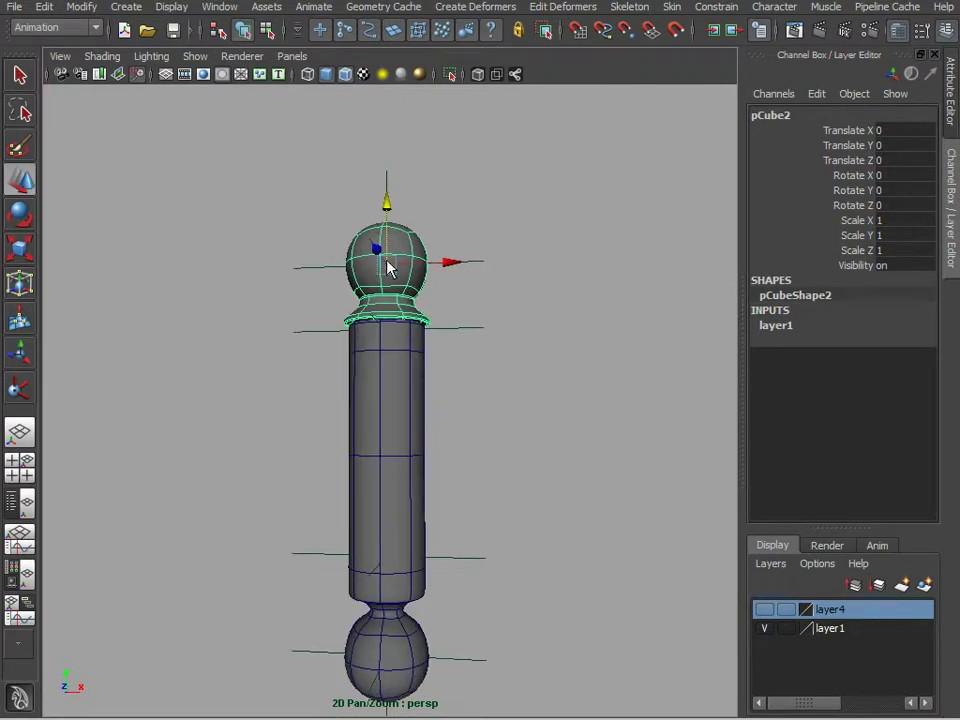
pyautogui.keyDown('alt'); pyautogui.moveTo(425, 645); pyautogui.dragTo(470, 507); pyautogui.keyUp('alt')
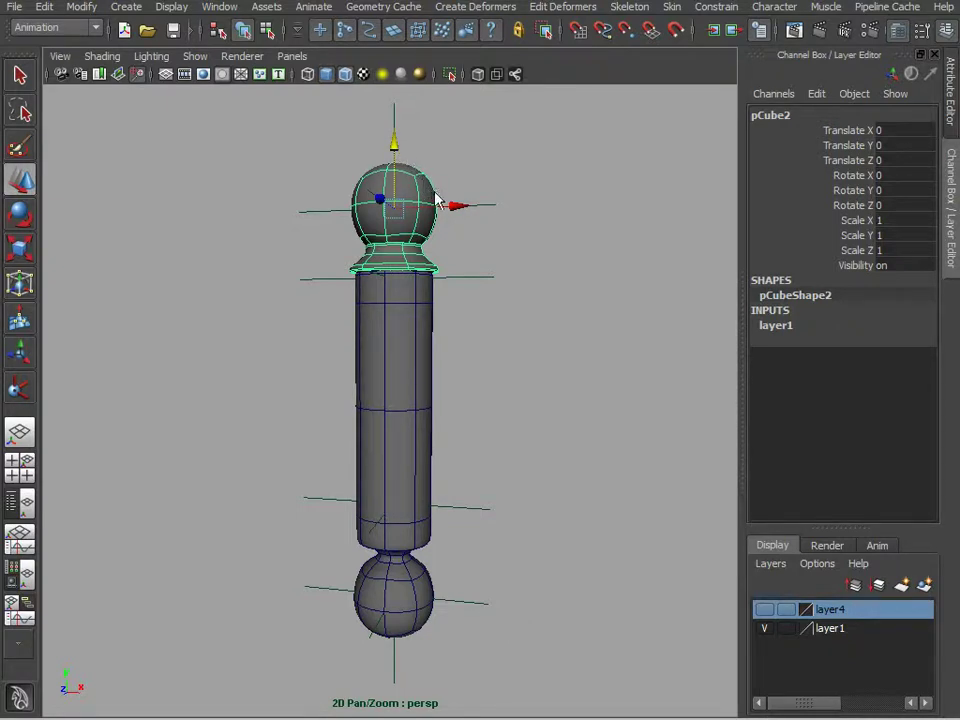
pyautogui.keyDown('alt'); pyautogui.moveTo(528, 370); pyautogui.dragTo(533, 425); pyautogui.keyUp('alt')
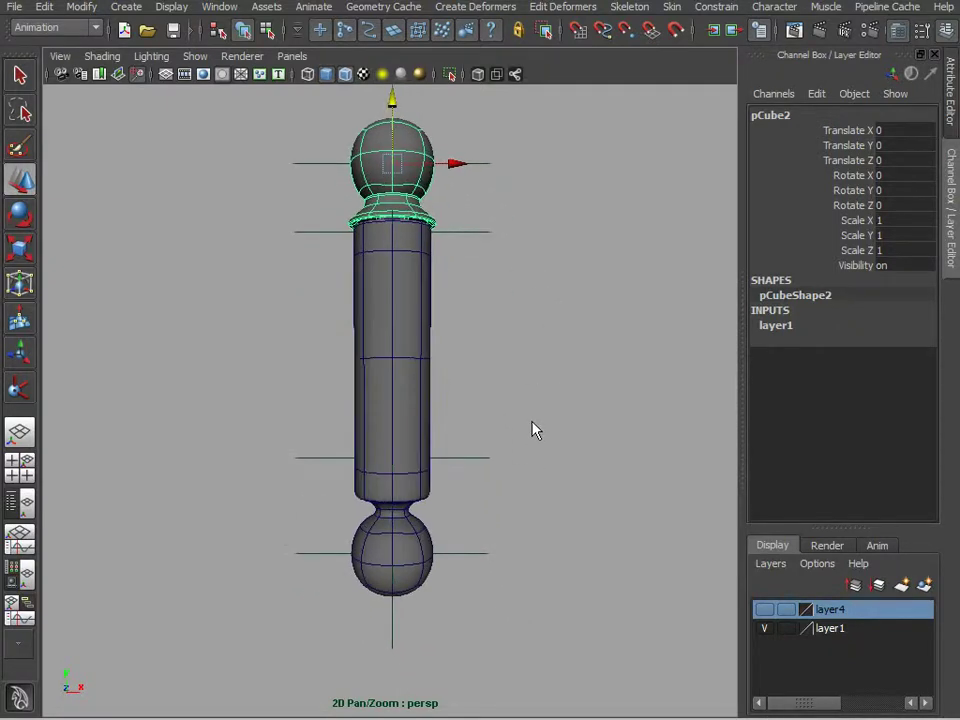
# Examine the locators at the base, lower shaft, collar and top of the piston in the perspective and front views.
pyautogui.click(473, 556)
pyautogui.keyDown('alt'); pyautogui.moveTo(507, 571); pyautogui.dragTo(499, 530); pyautogui.keyUp('alt')
pyautogui.click(446, 253)
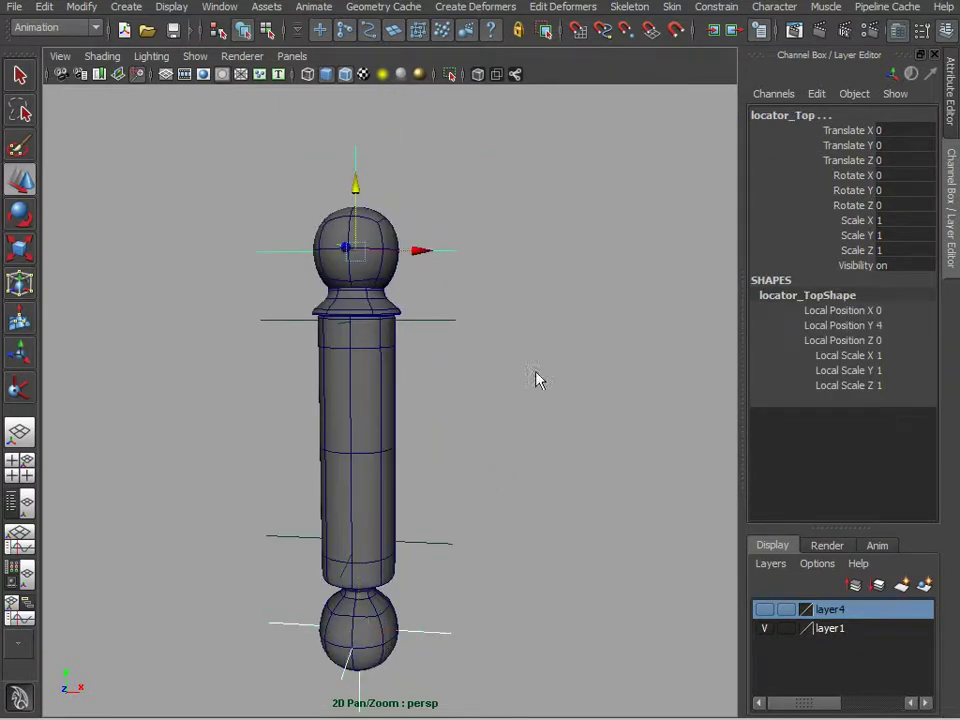
pyautogui.press('space')
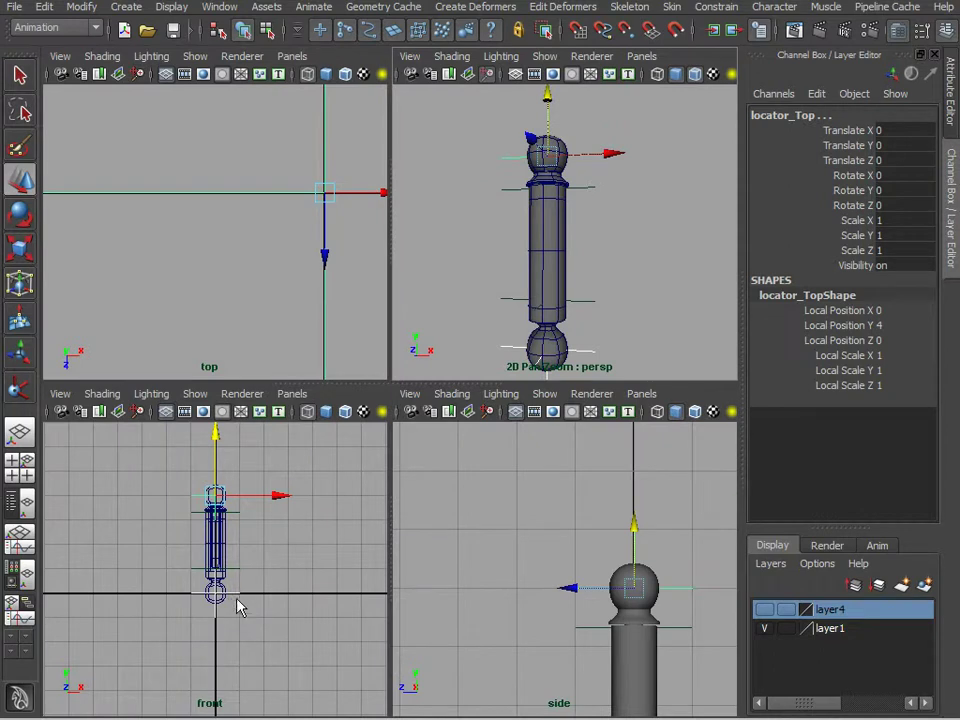
pyautogui.press('space')
pyautogui.scroll(5, 324, 591)
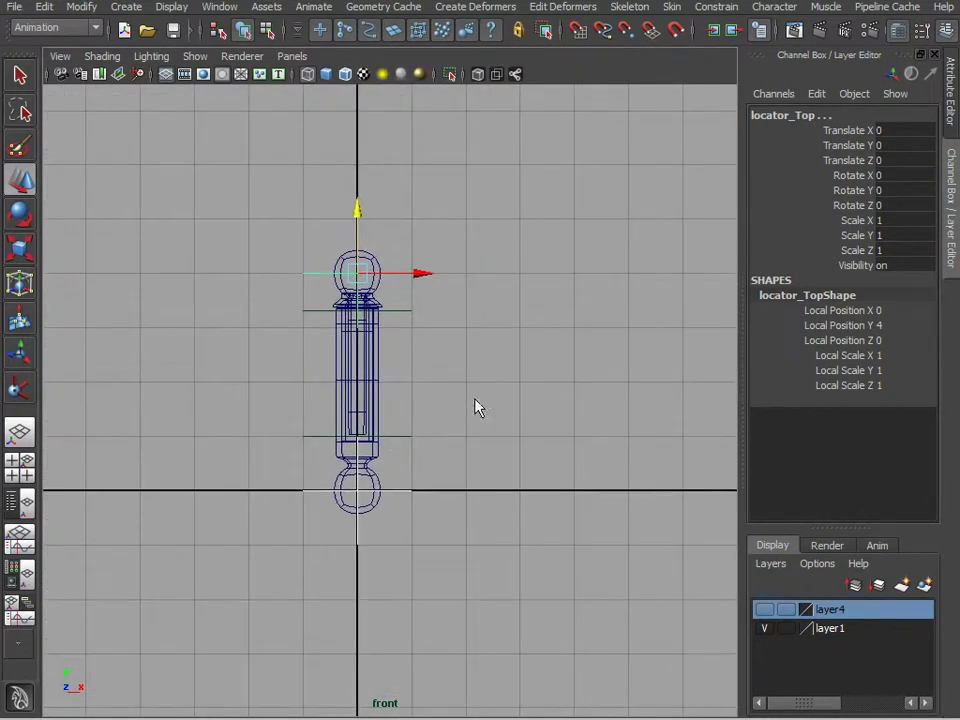
pyautogui.click(401, 437)
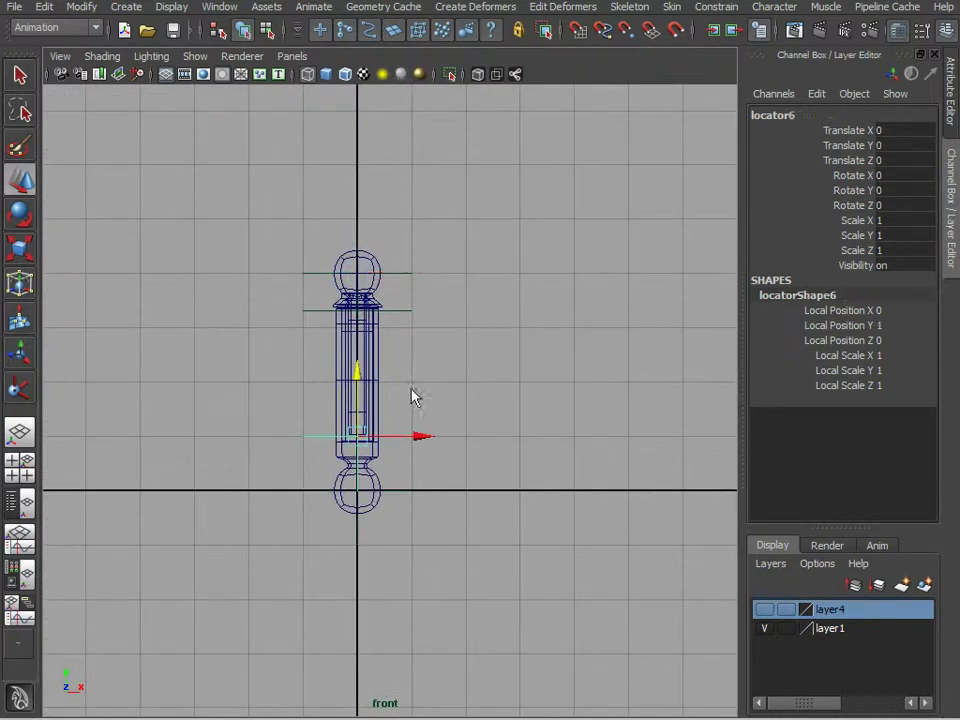
pyautogui.keyDown('shift'); pyautogui.moveTo(419, 327); pyautogui.dragTo(418, 328); pyautogui.keyUp('shift')
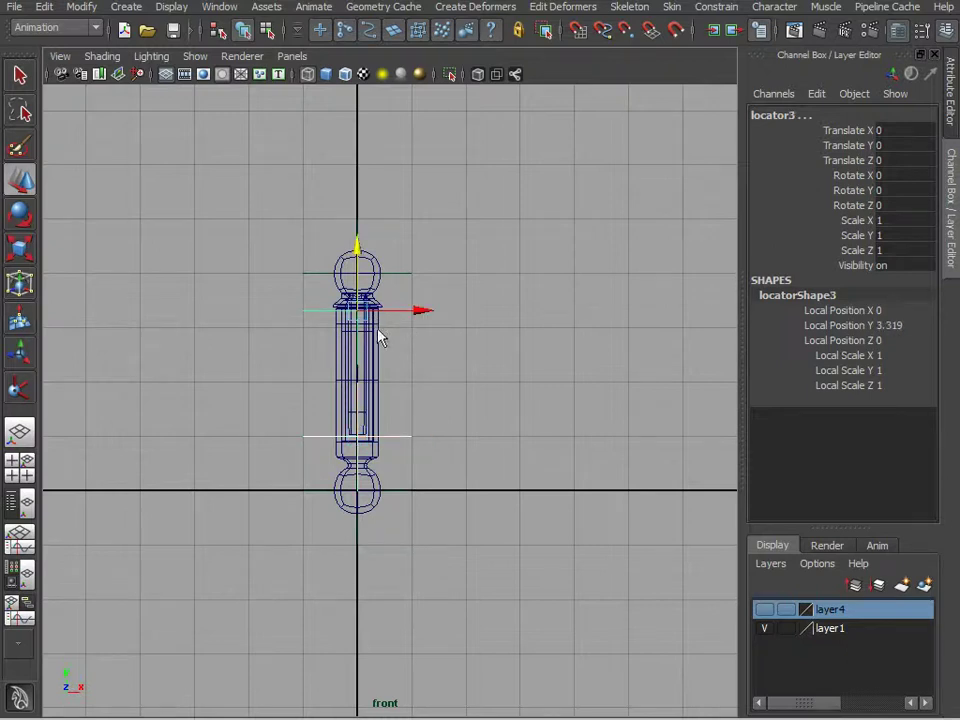
pyautogui.click(531, 149)
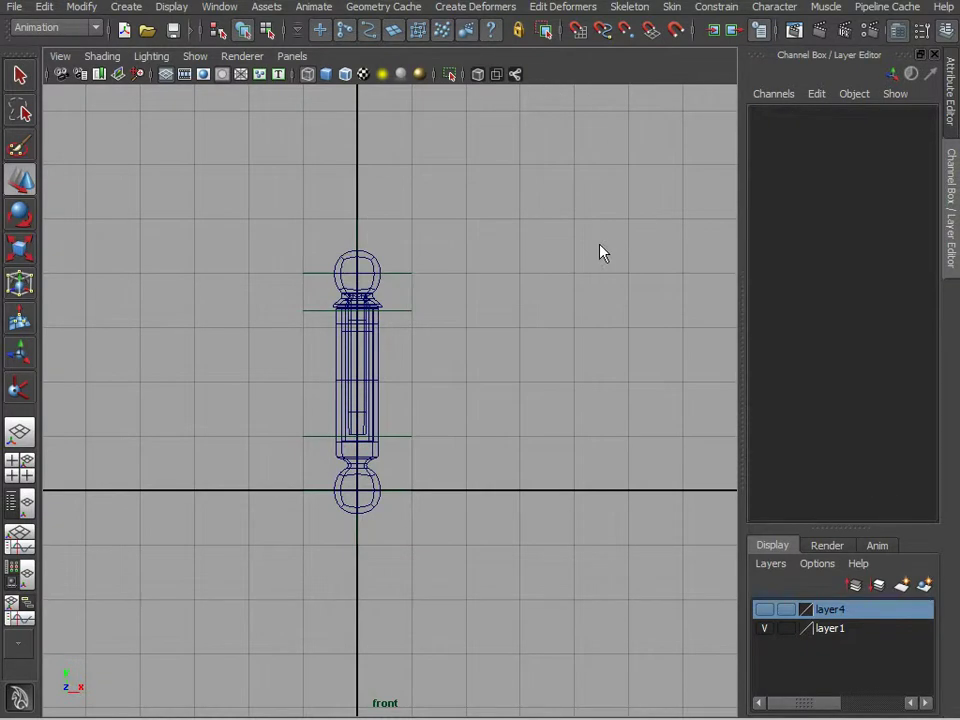
pyautogui.press('space')
pyautogui.press('space')
pyautogui.keyDown('alt'); pyautogui.moveTo(585, 275); pyautogui.dragTo(566, 320); pyautogui.keyUp('alt')
pyautogui.keyDown('alt'); pyautogui.moveTo(566, 350); pyautogui.dragTo(563, 287, button='middle'); pyautogui.keyUp('alt')
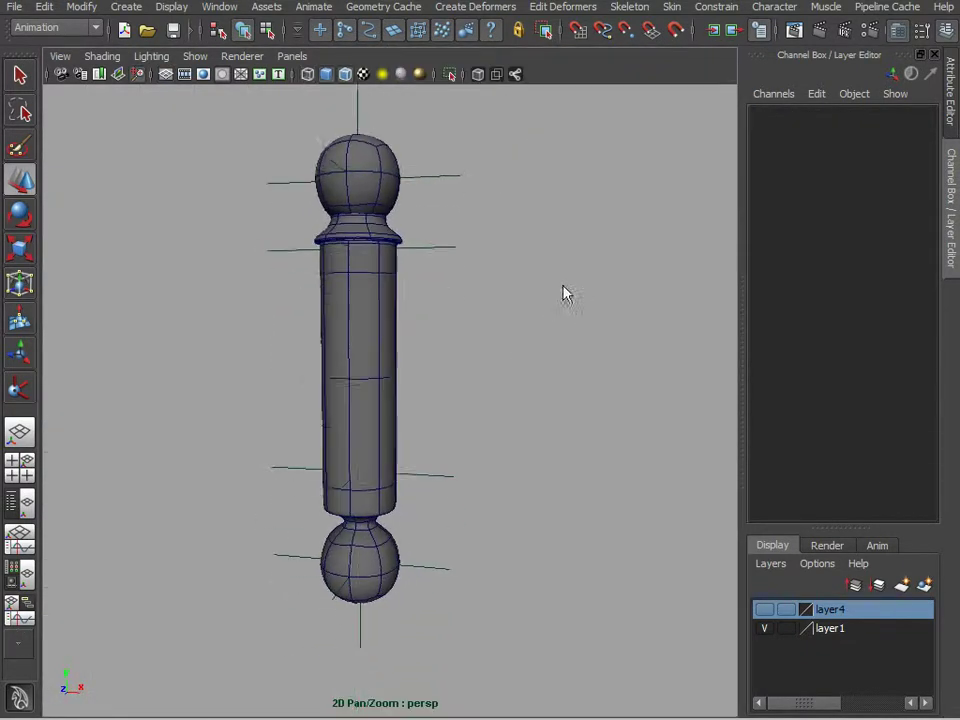
pyautogui.keyDown('alt'); pyautogui.moveTo(563, 295); pyautogui.dragTo(551, 433); pyautogui.keyUp('alt')
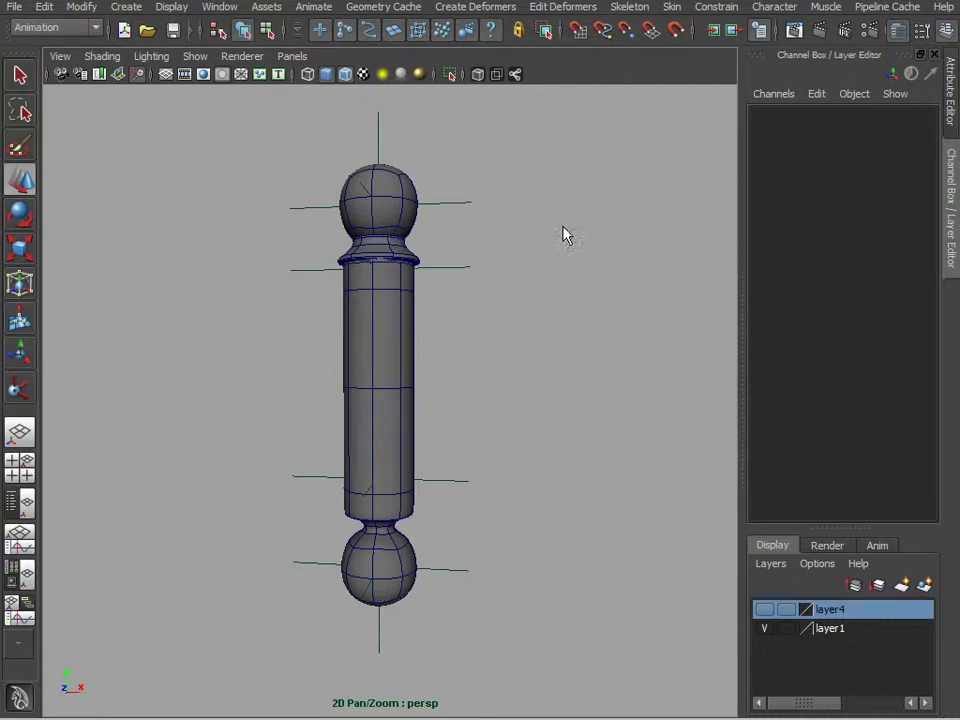
# Start the Joint tool and hide polygons in the perspective view so only the locators remain.
pyautogui.click(629, 7)
pyautogui.click(625, 34)
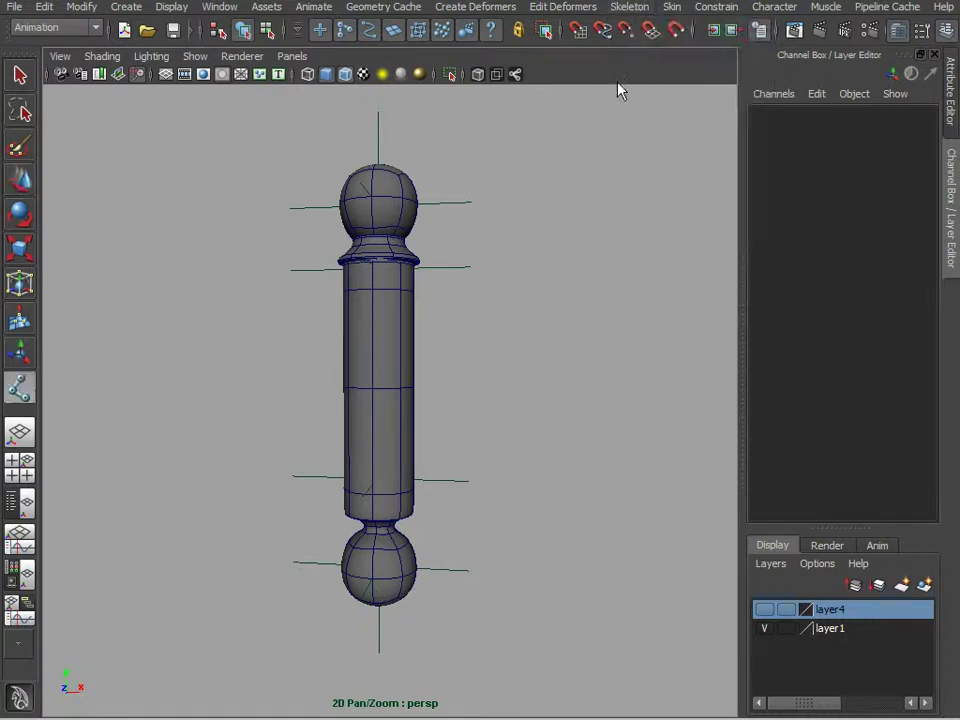
pyautogui.click(195, 56)
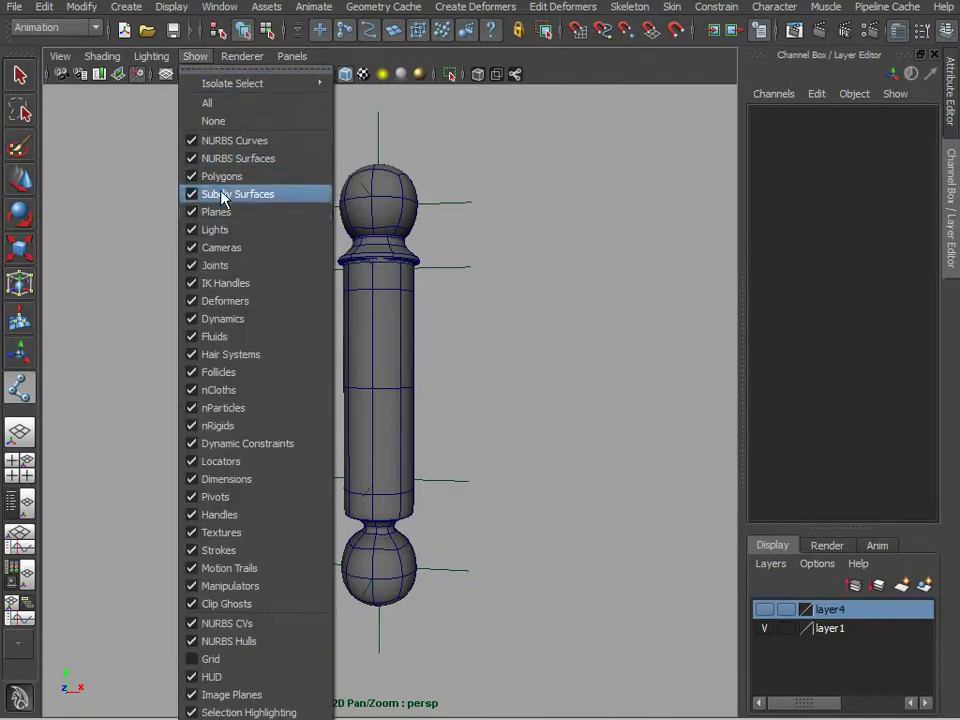
pyautogui.click(230, 175)
pyautogui.keyDown('alt'); pyautogui.moveTo(278, 173); pyautogui.dragTo(399, 429); pyautogui.keyUp('alt')
# Create a two-joint chain snapped from the base locator to the top locator.
pyautogui.click(372, 543)
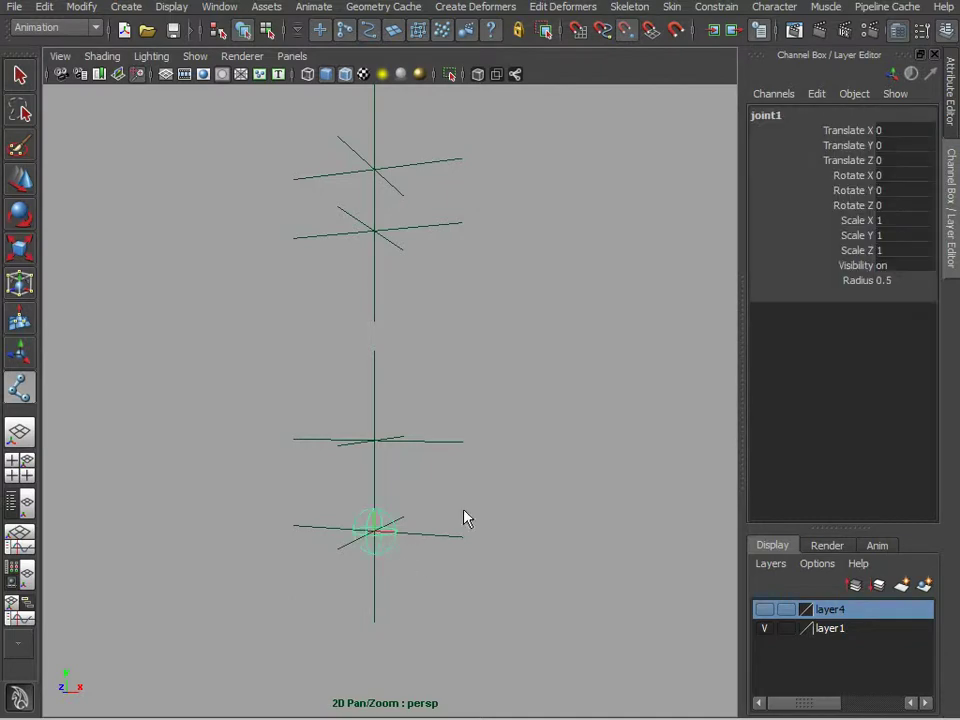
pyautogui.keyDown('alt'); pyautogui.moveTo(465, 516); pyautogui.dragTo(543, 461); pyautogui.keyUp('alt')
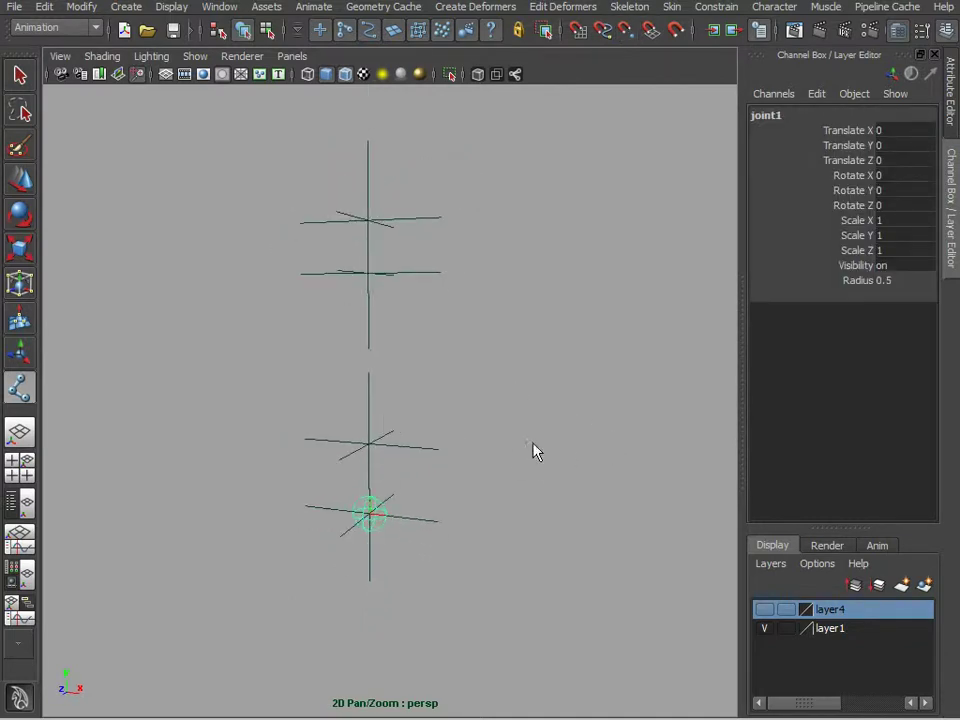
pyautogui.click(370, 221)
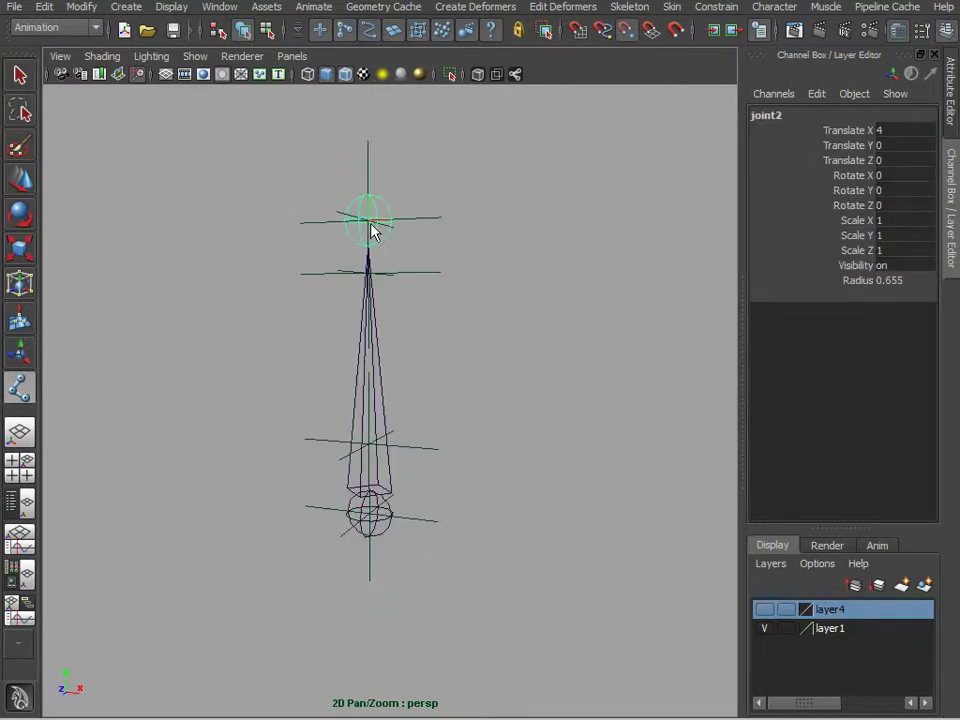
pyautogui.press('w')
pyautogui.click(461, 377)
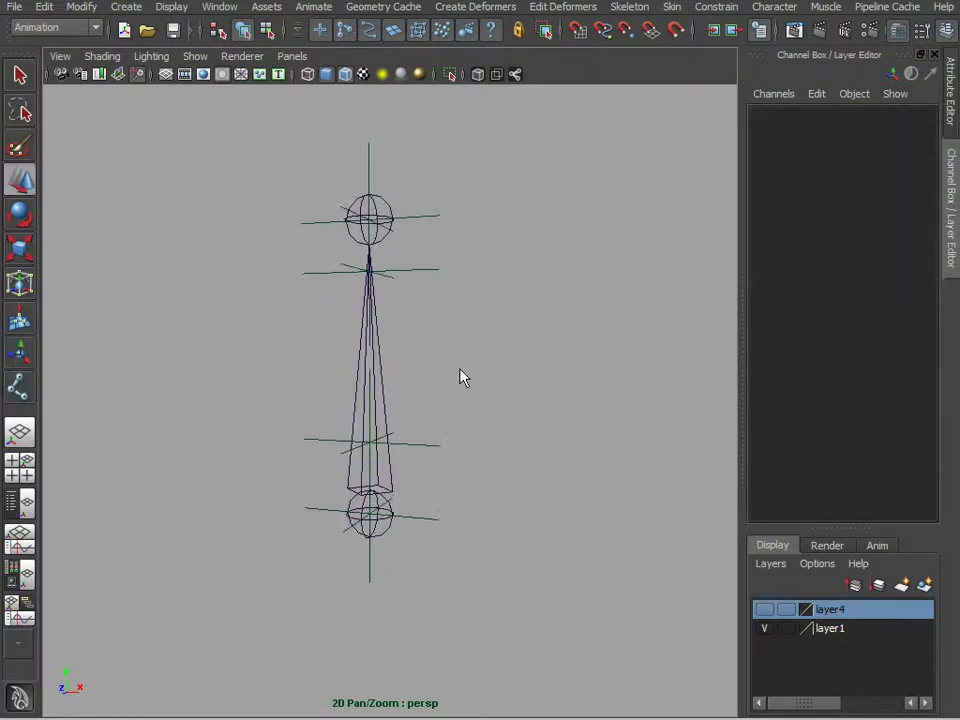
pyautogui.keyDown('alt'); pyautogui.moveTo(461, 377); pyautogui.dragTo(432, 329); pyautogui.keyUp('alt')
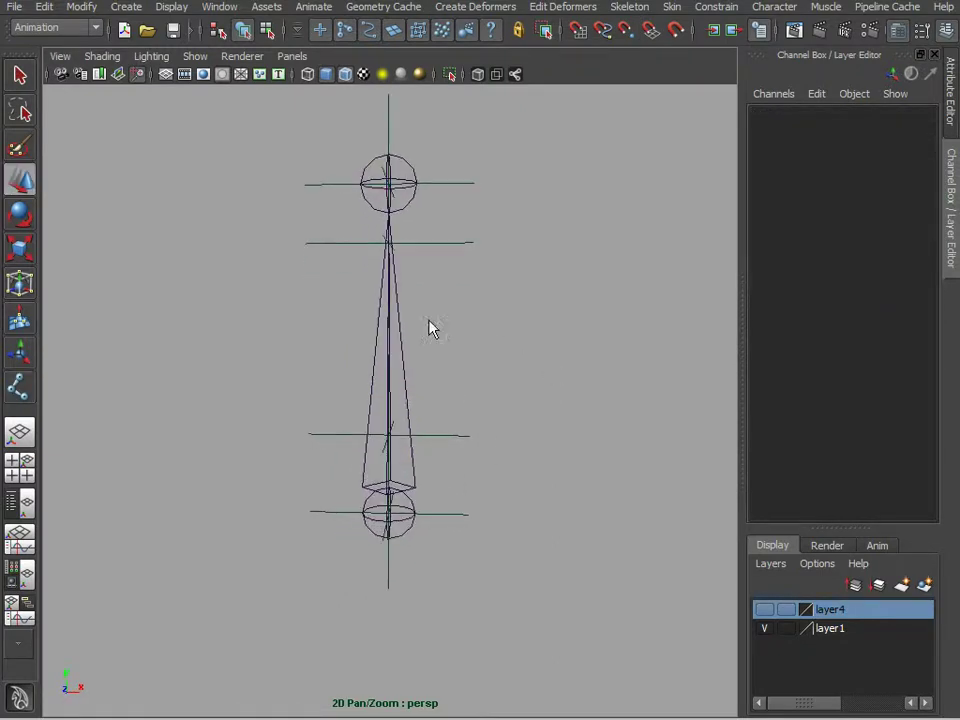
# Set the radius of the joint at the top locator to 0.2.
pyautogui.click(419, 177)
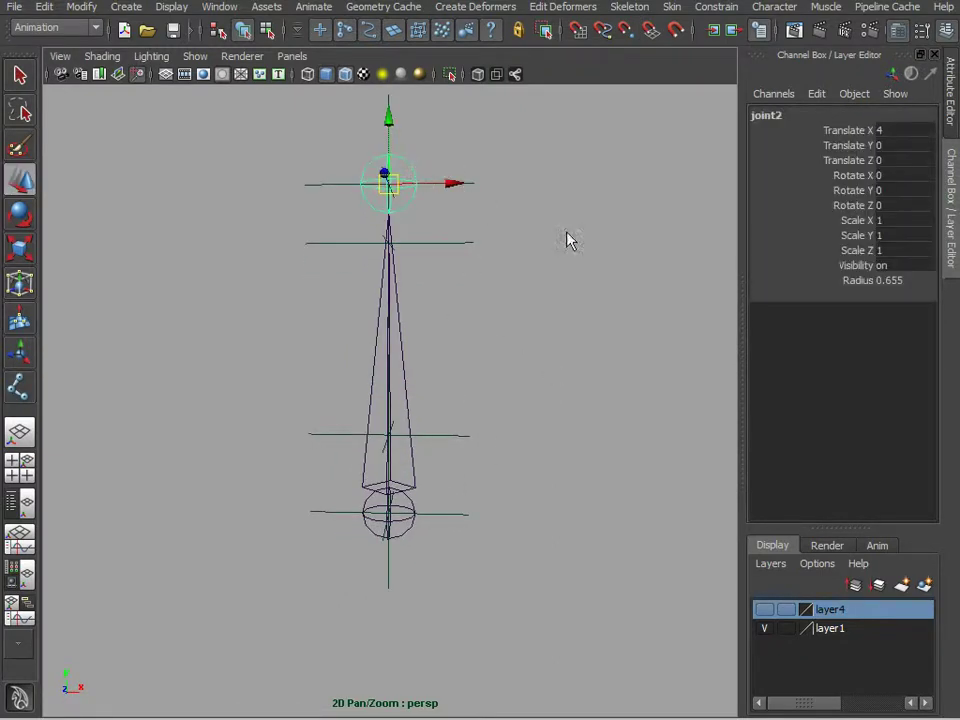
pyautogui.click(906, 282)
pyautogui.press('Return')
pyautogui.click(521, 374)
pyautogui.keyDown('alt'); pyautogui.moveTo(521, 374); pyautogui.dragTo(417, 398); pyautogui.keyUp('alt')
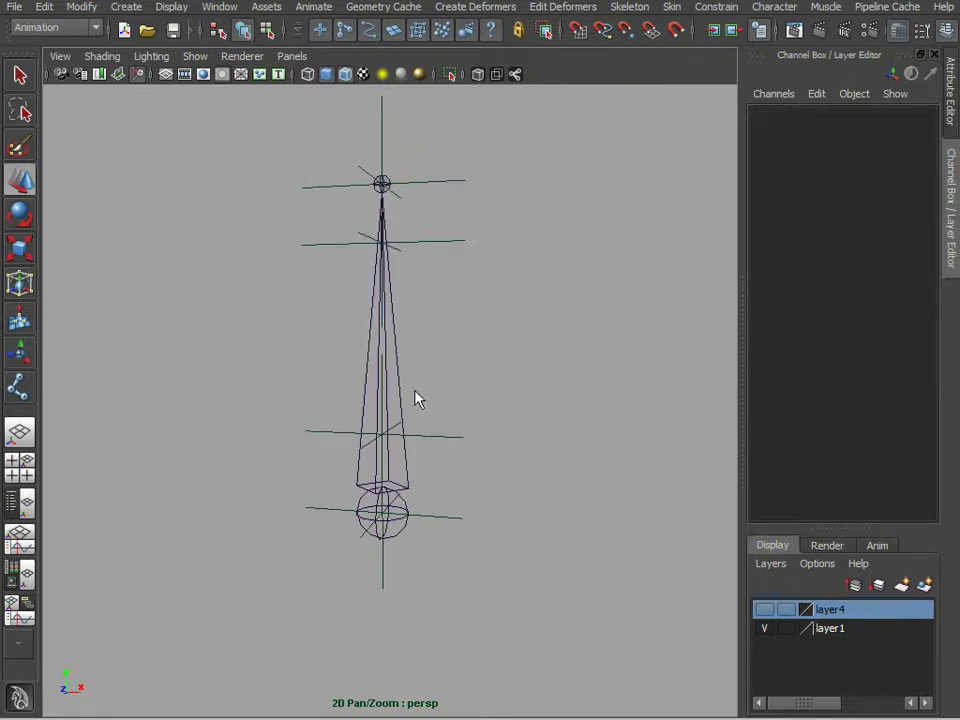
# Duplicate the joint chain and move the copy sideways to about 2.56 in Translate X.
pyautogui.click(403, 386)
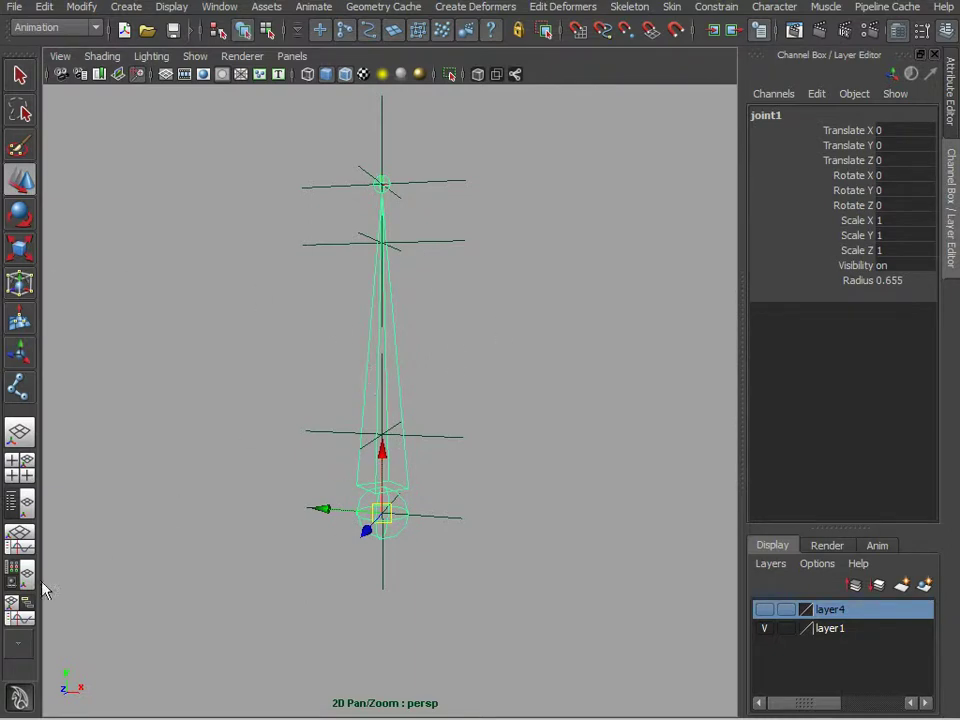
pyautogui.click(19, 387)
pyautogui.keyDown('alt'); pyautogui.moveTo(520, 340); pyautogui.dragTo(432, 380); pyautogui.keyUp('alt')
pyautogui.click(20, 76)
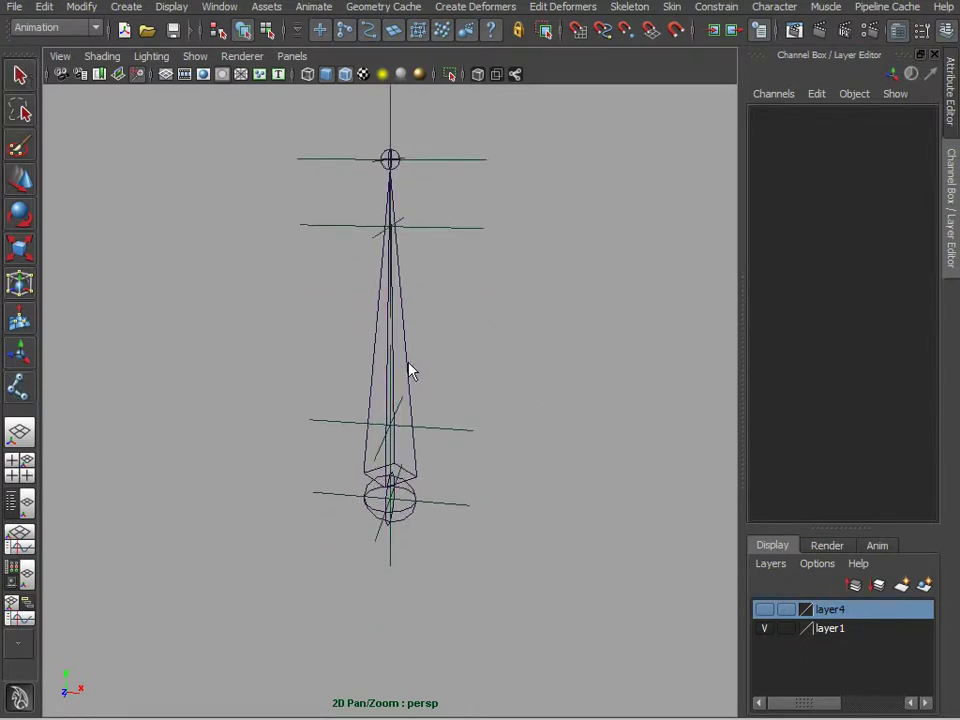
pyautogui.click(410, 371)
pyautogui.keyDown('alt'); pyautogui.moveTo(594, 379); pyautogui.dragTo(520, 337); pyautogui.keyUp('alt')
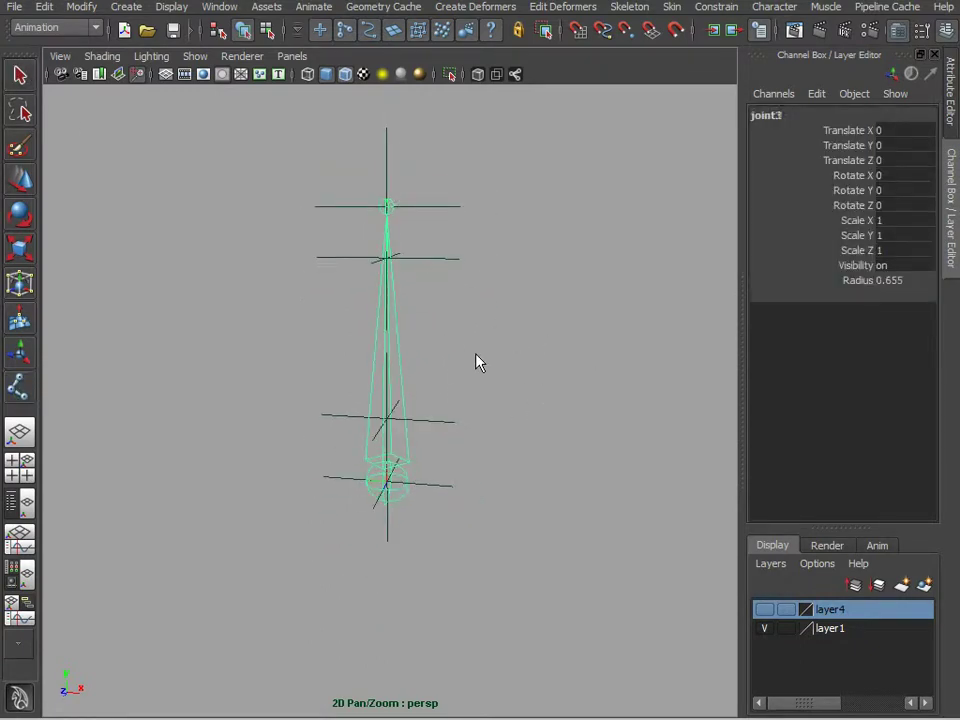
pyautogui.press('w')
pyautogui.moveTo(328, 482); pyautogui.dragTo(499, 486)
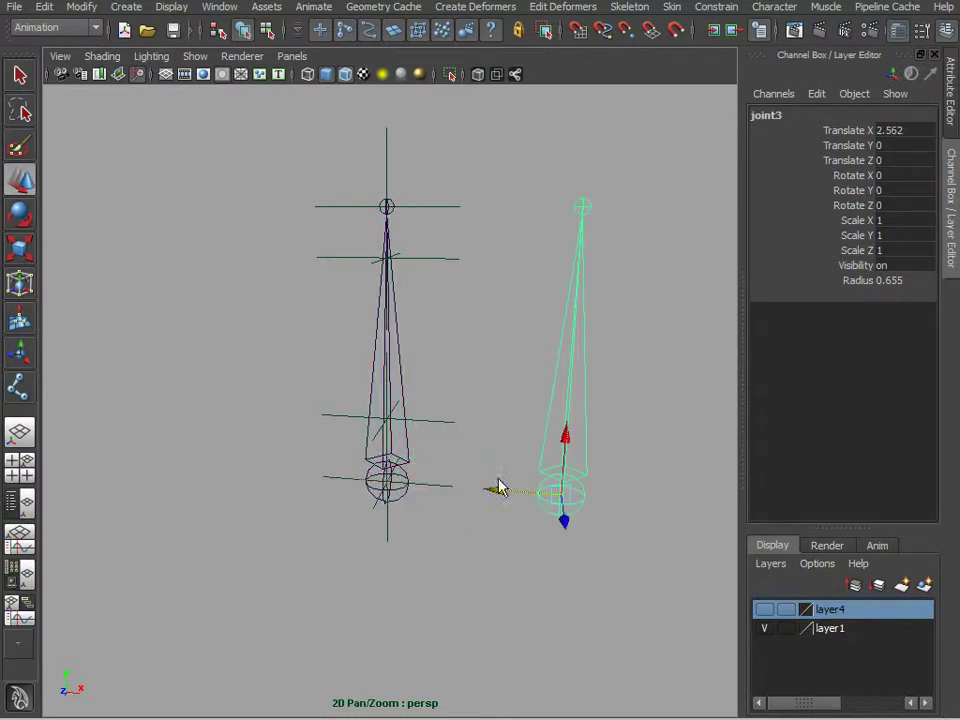
pyautogui.keyDown('alt'); pyautogui.moveTo(594, 470); pyautogui.dragTo(548, 466, button='middle'); pyautogui.keyUp('alt')
pyautogui.keyDown('alt'); pyautogui.moveTo(548, 466); pyautogui.dragTo(577, 370); pyautogui.keyUp('alt')
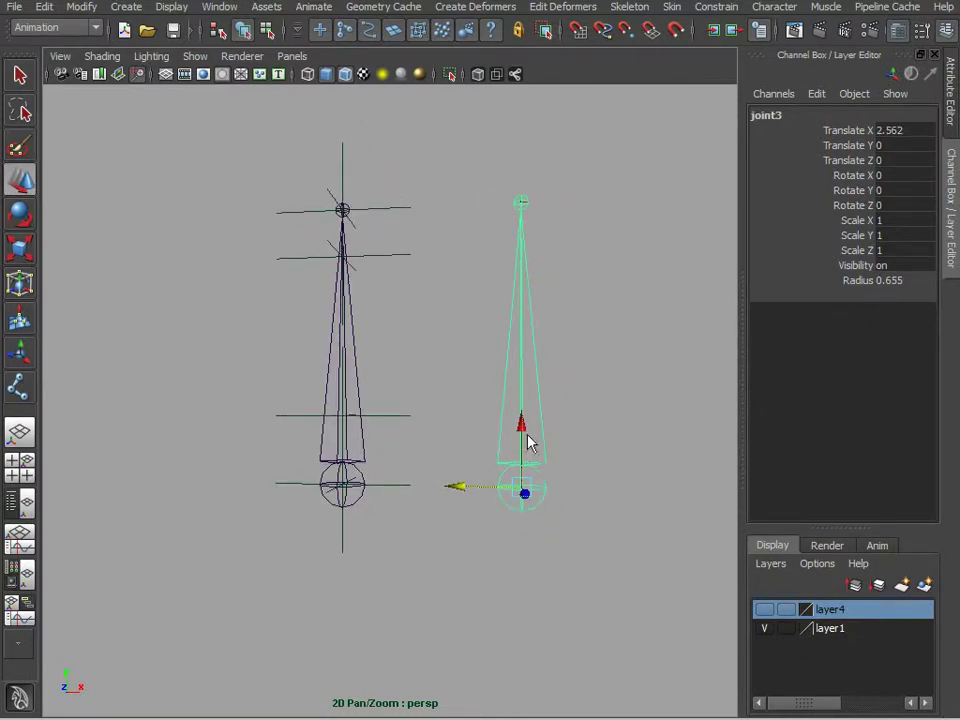
# Set the duplicate chain's top joint radius to 0.5 and its base joint radius to 0.2.
pyautogui.click(523, 202)
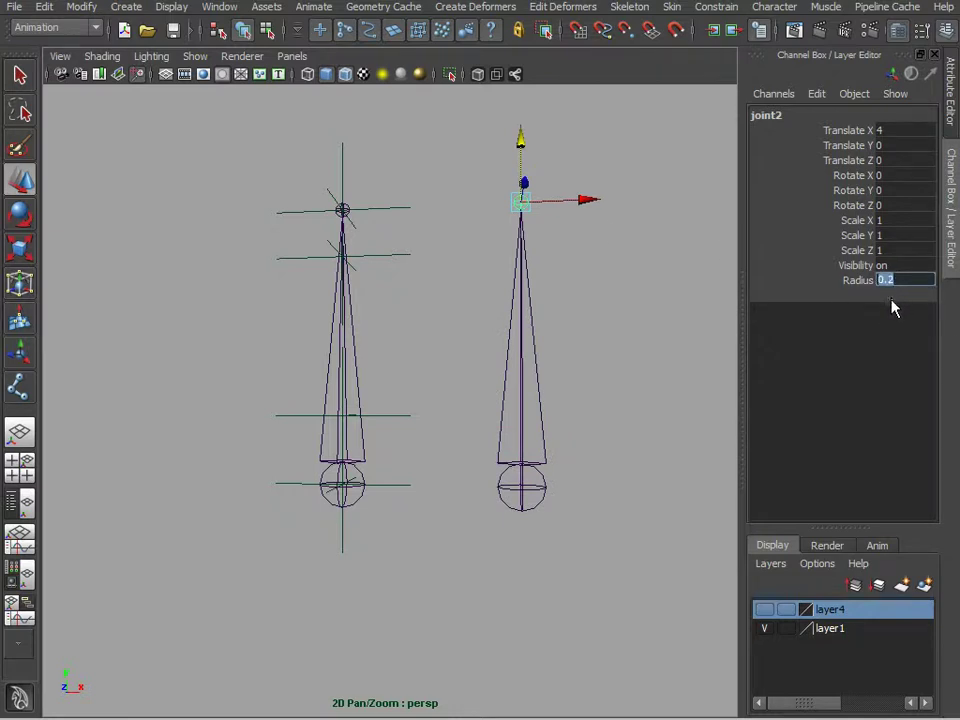
pyautogui.write('0.5')
pyautogui.press('Return')
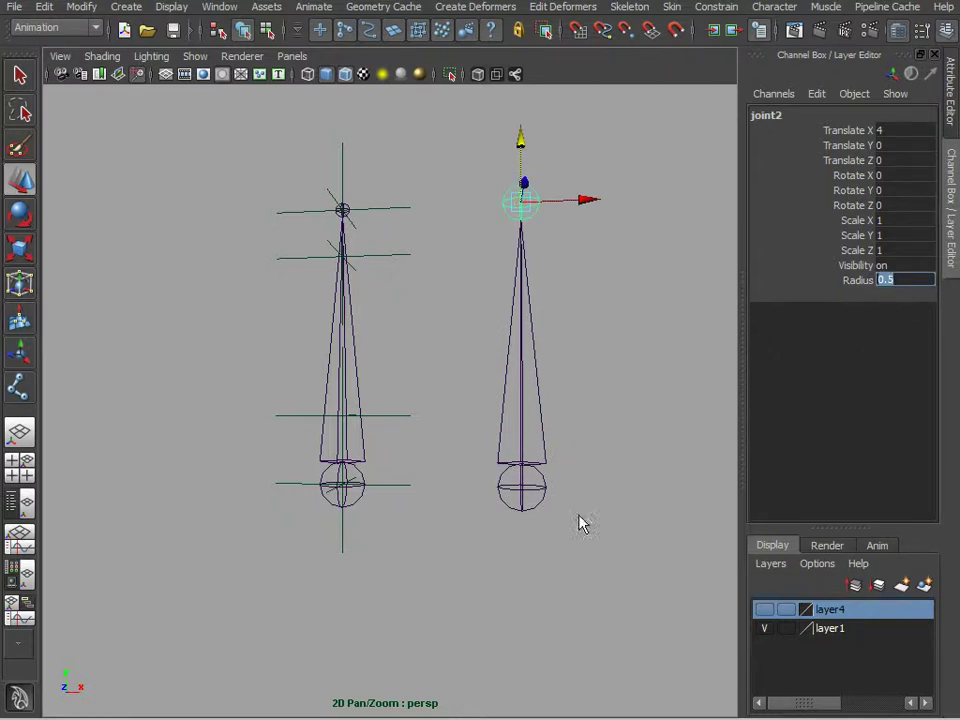
pyautogui.press('Down')
pyautogui.write('0')
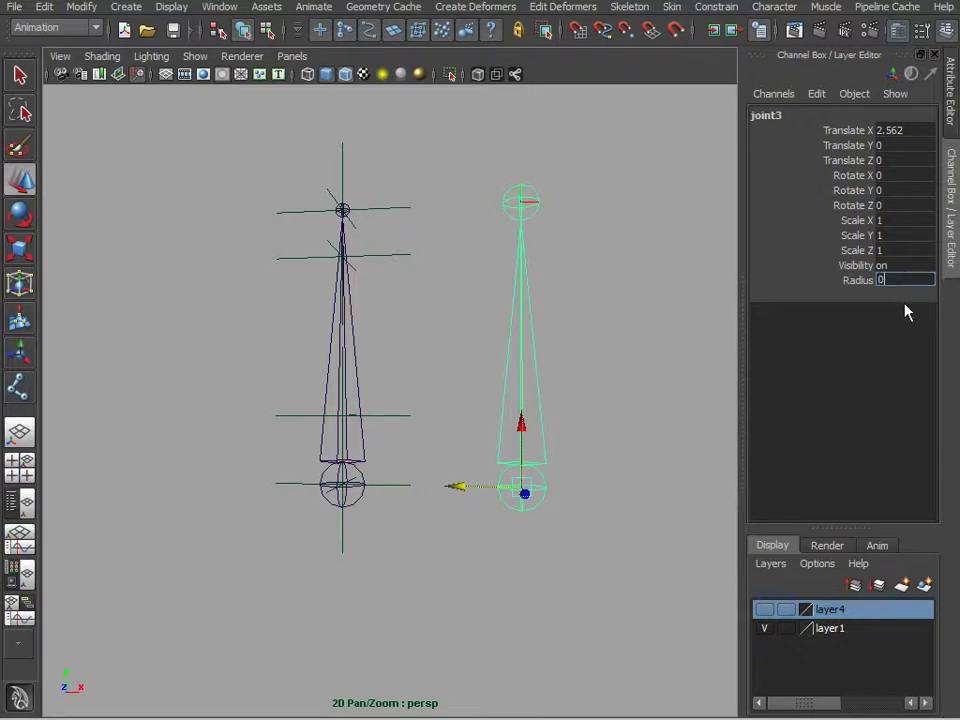
pyautogui.write('.2')
pyautogui.press('Return')
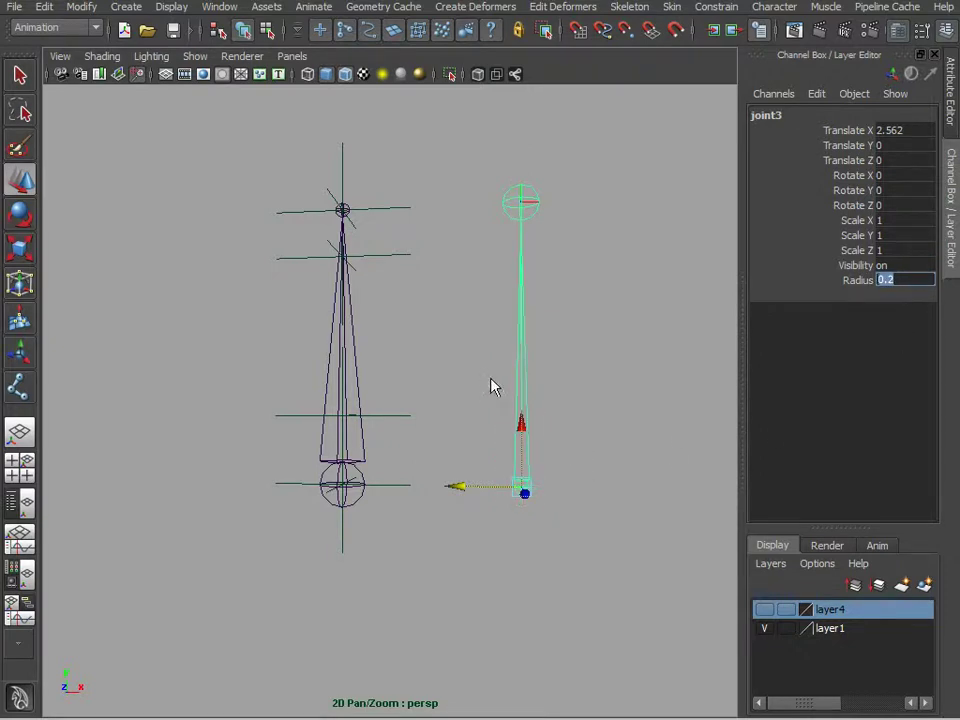
pyautogui.keyDown('alt'); pyautogui.moveTo(574, 368); pyautogui.dragTo(534, 332, button='middle'); pyautogui.keyUp('alt')
pyautogui.keyDown('alt'); pyautogui.moveTo(534, 332); pyautogui.dragTo(558, 351); pyautogui.keyUp('alt')
pyautogui.keyDown('alt'); pyautogui.moveTo(558, 351); pyautogui.dragTo(603, 346, button='right'); pyautogui.keyUp('alt')
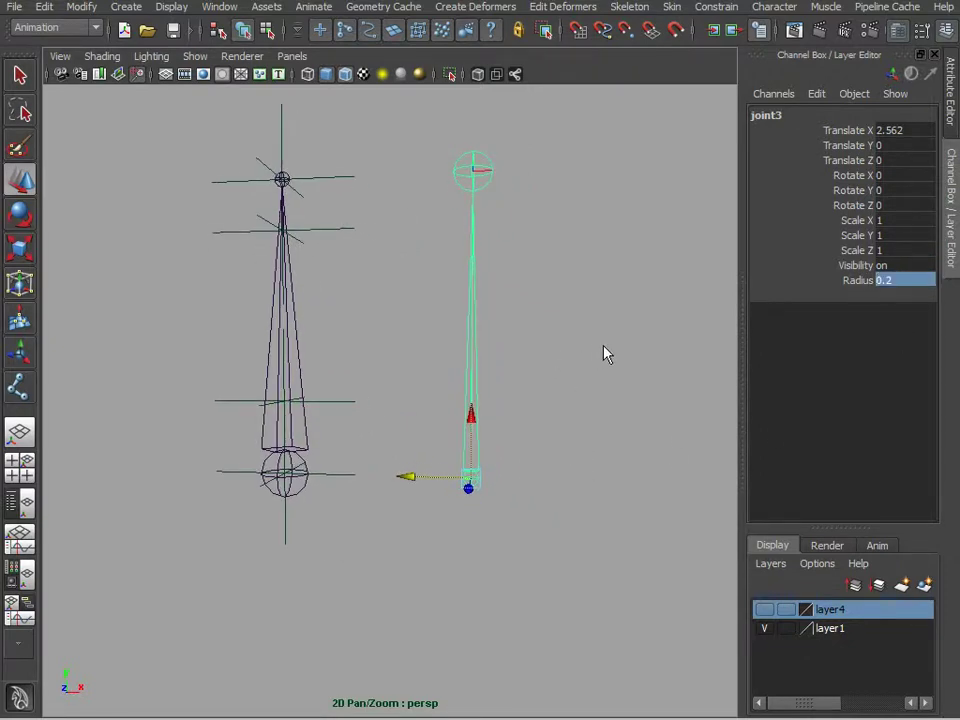
# Set the duplicate joint chain's Translate X to 0 so it overlaps the original chain.
pyautogui.keyDown('alt'); pyautogui.moveTo(603, 346); pyautogui.dragTo(570, 364); pyautogui.keyUp('alt')
pyautogui.click(572, 372)
pyautogui.click(470, 320)
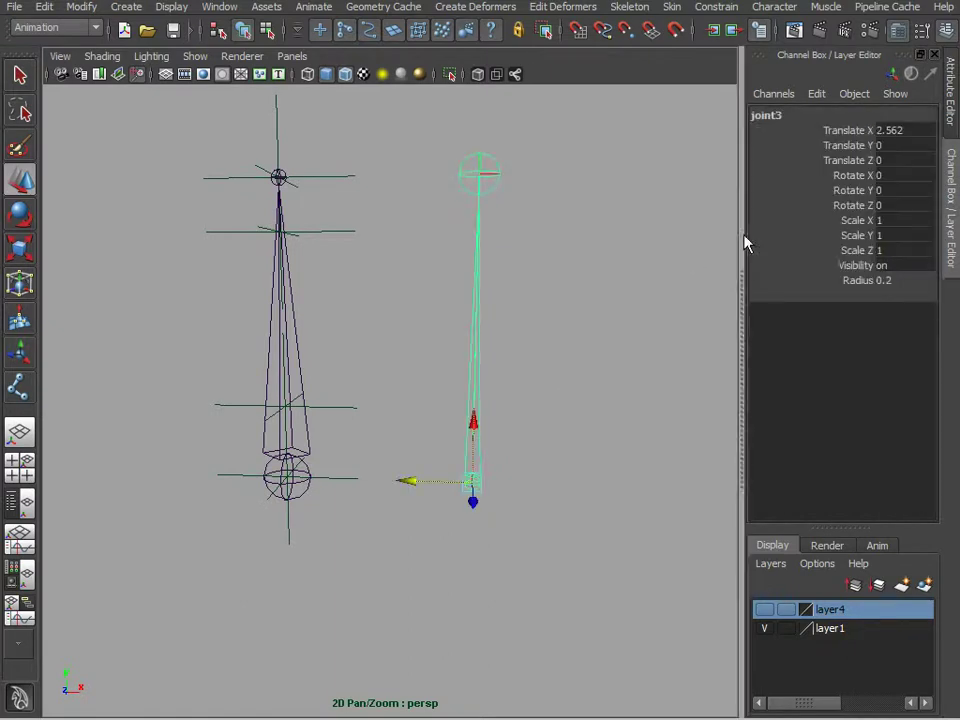
pyautogui.click(893, 130)
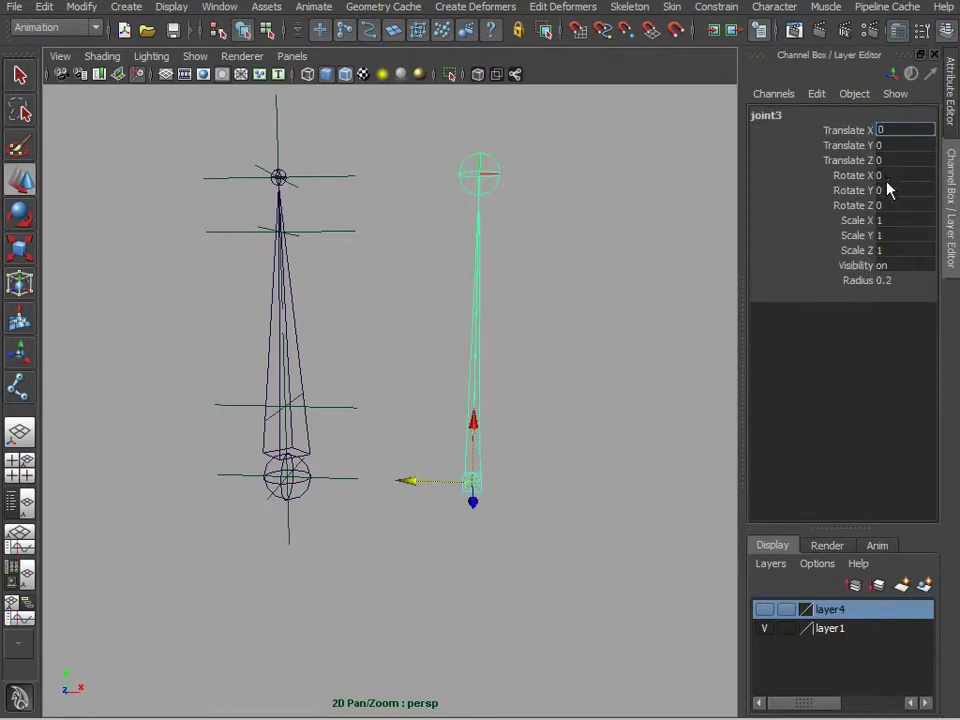
pyautogui.write('0')
pyautogui.press('Return')
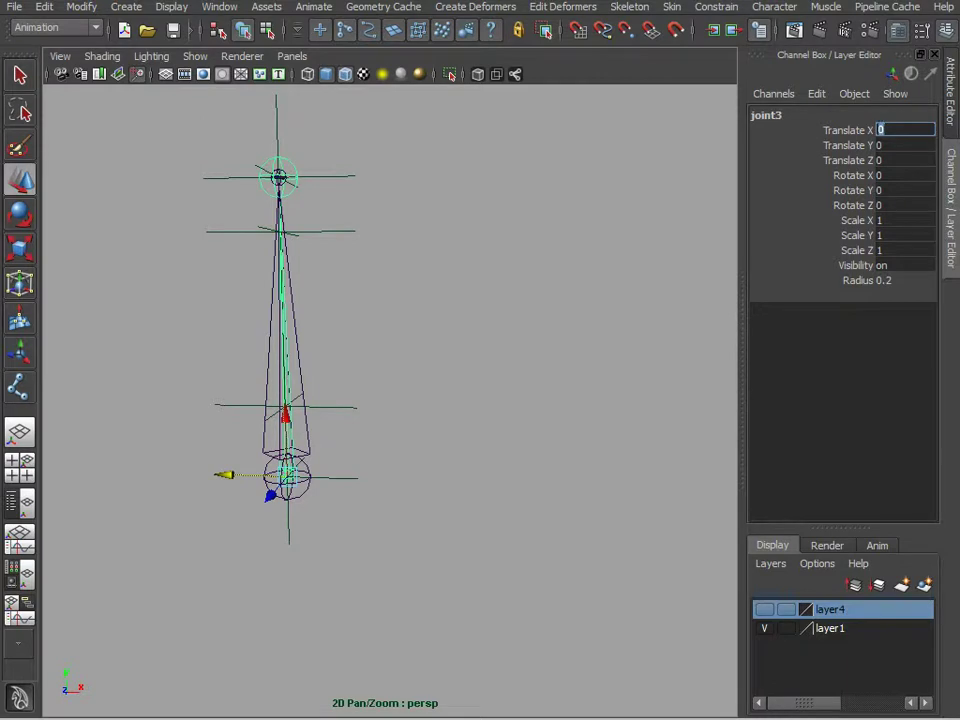
# Open the Hypergraph Hierarchy and frame the nodes of both joint chains.
pyautogui.click(219, 7)
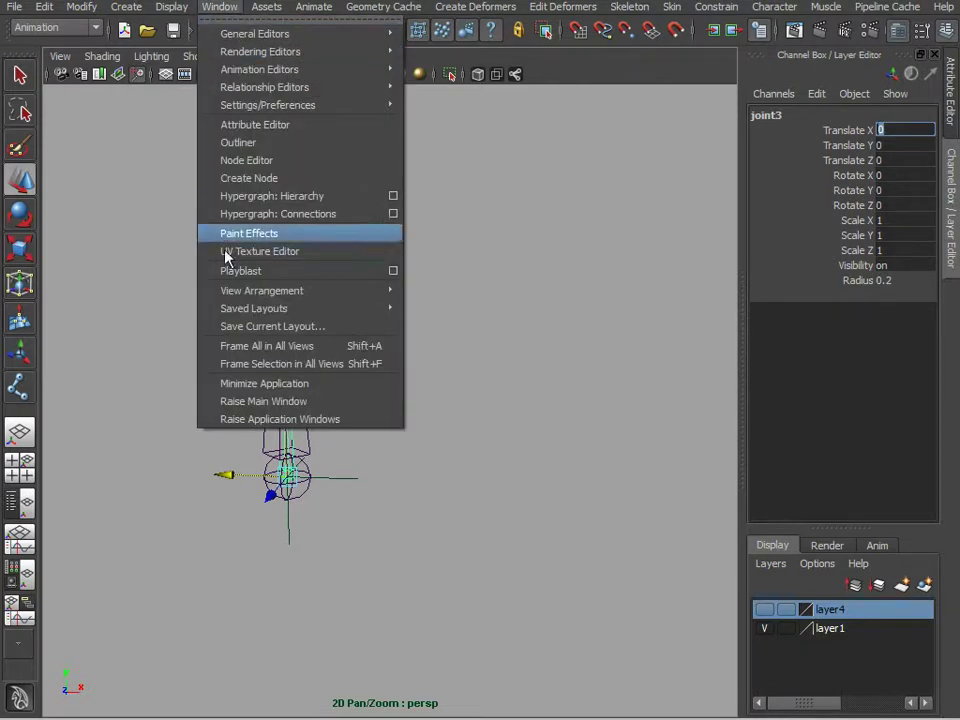
pyautogui.click(277, 197)
pyautogui.moveTo(740, 456); pyautogui.dragTo(621, 128)
pyautogui.press('f')
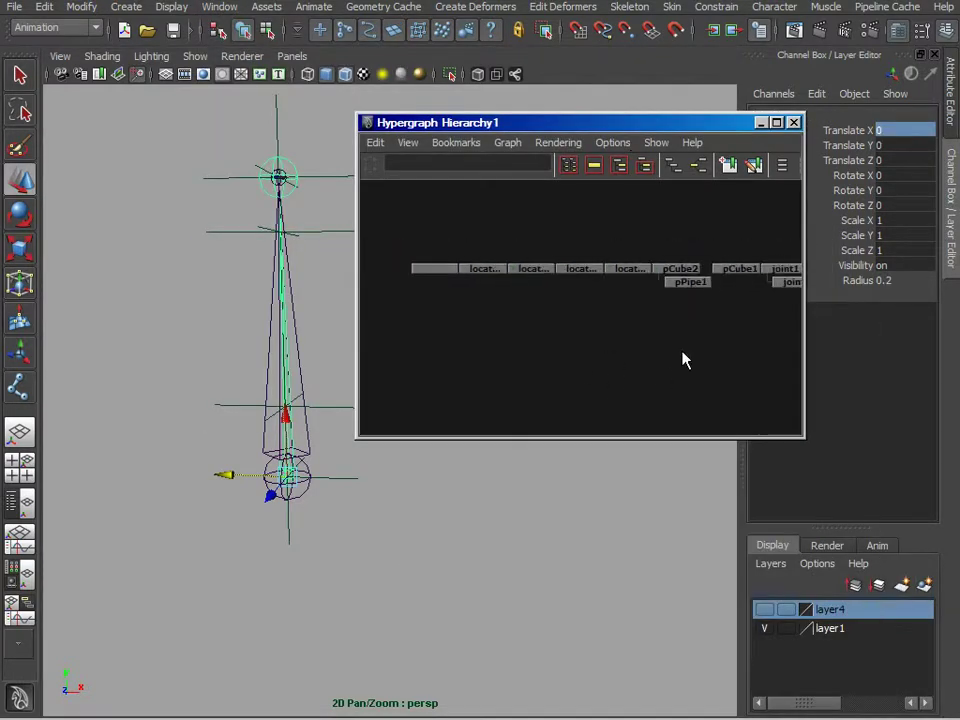
pyautogui.keyDown('alt'); pyautogui.moveTo(290, 360); pyautogui.dragTo(262, 353, button='middle'); pyautogui.keyUp('alt')
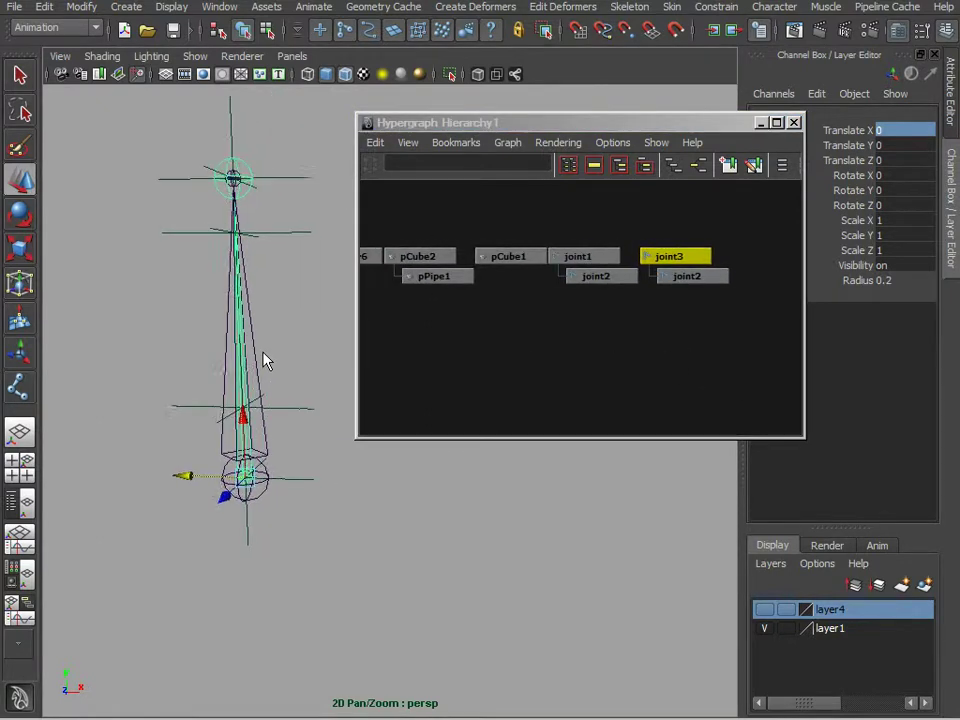
pyautogui.keyDown('alt'); pyautogui.moveTo(262, 353); pyautogui.dragTo(342, 346, button='right'); pyautogui.keyUp('alt')
# Unparent the duplicate chain's joint2 from joint3, and parent joint3 under joint2 to reverse the hierarchy.
pyautogui.moveTo(697, 279); pyautogui.dragTo(739, 250, button='middle')
pyautogui.moveTo(233, 163); pyautogui.dragTo(300, 154)
pyautogui.hotkey('ctrl', 'z')
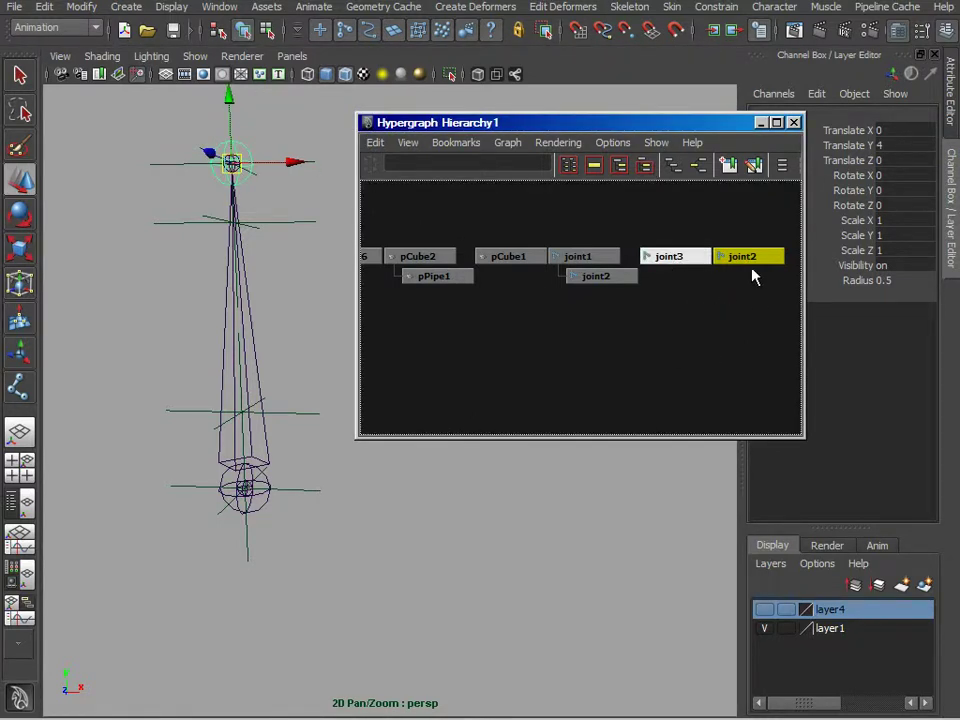
pyautogui.press('p')
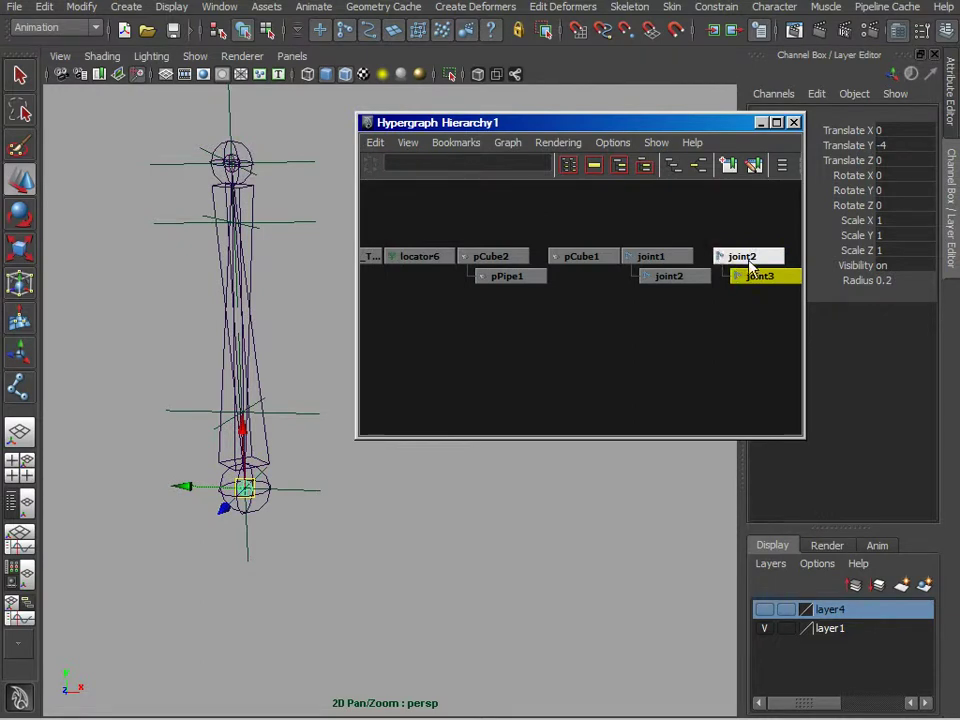
# Test-move the original chain and the reversed chain by their root joints, undo both moves, and close the Hypergraph.
pyautogui.click(665, 258)
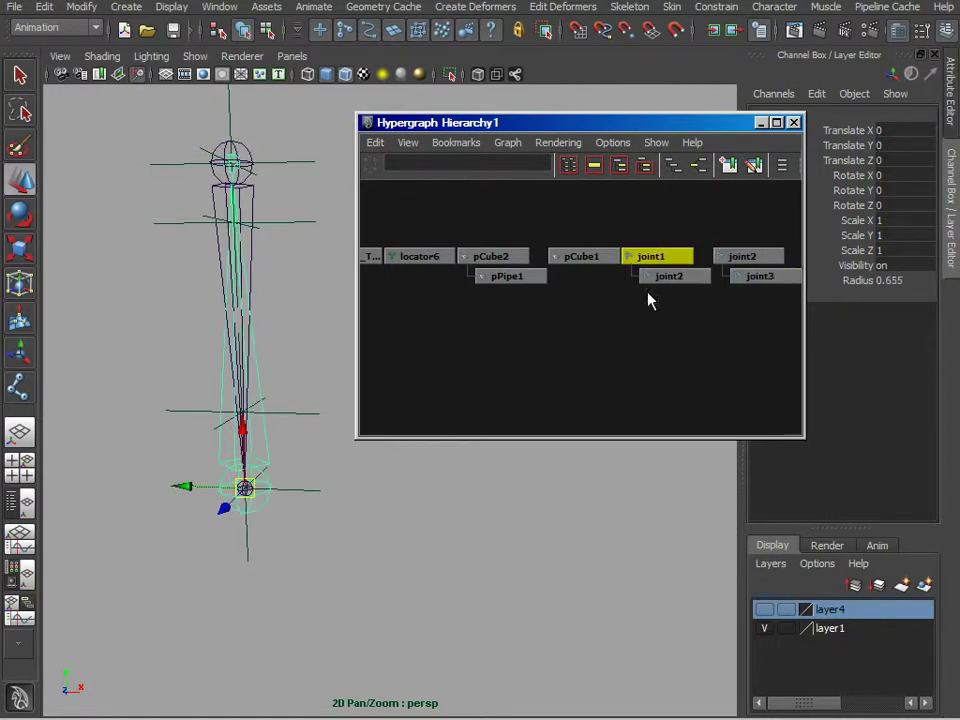
pyautogui.keyDown('alt'); pyautogui.moveTo(306, 577); pyautogui.dragTo(403, 463, button='right'); pyautogui.keyUp('alt')
pyautogui.moveTo(262, 474); pyautogui.dragTo(160, 466)
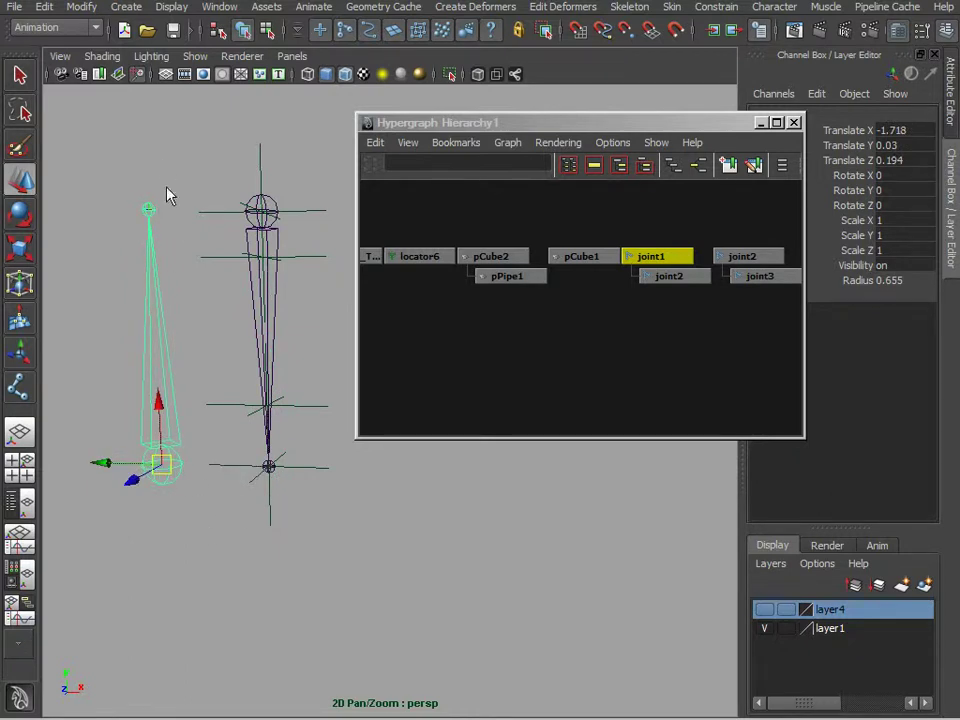
pyautogui.hotkey('ctrl', 'z')
pyautogui.click(745, 257)
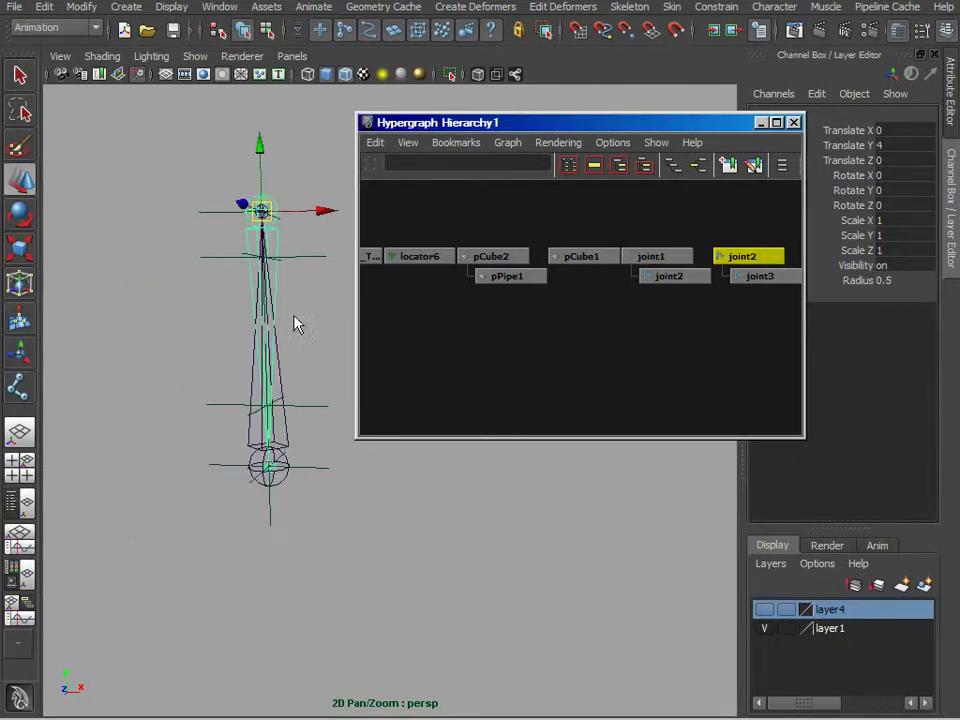
pyautogui.moveTo(265, 225); pyautogui.dragTo(121, 222)
pyautogui.hotkey('ctrl', 'z')
pyautogui.click(793, 124)
# Create an IK handle on the reversed chain, running from its top root joint to its base joint.
pyautogui.keyDown('alt'); pyautogui.moveTo(563, 324); pyautogui.dragTo(641, 349, button='middle'); pyautogui.keyUp('alt')
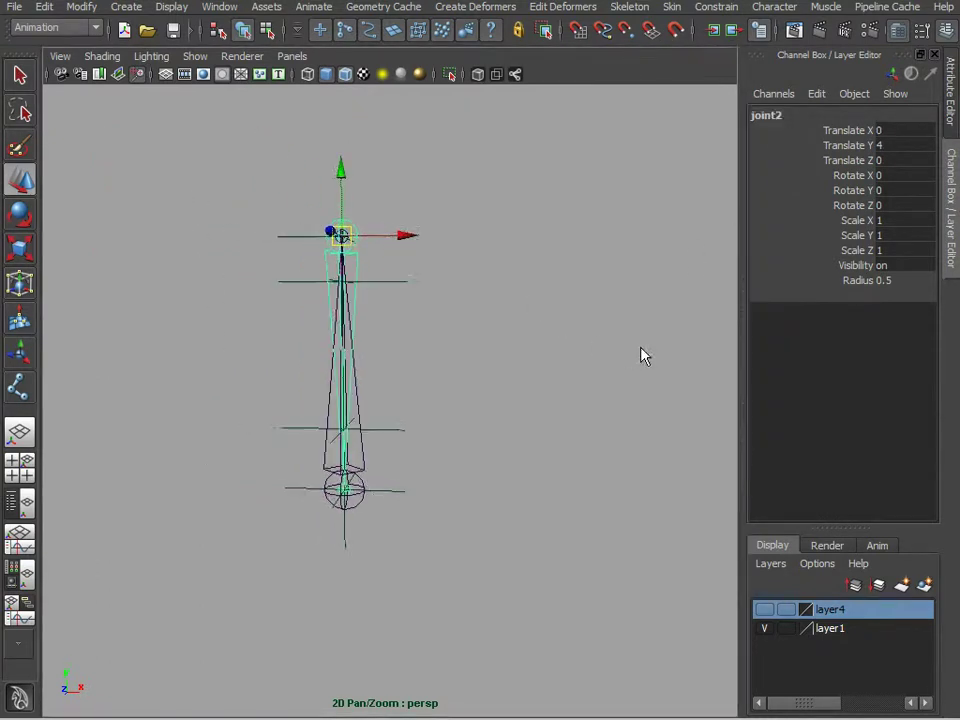
pyautogui.scroll(2, 640, 349)
pyautogui.keyDown('alt'); pyautogui.moveTo(622, 346); pyautogui.dragTo(615, 311); pyautogui.keyUp('alt')
pyautogui.keyDown('alt'); pyautogui.moveTo(606, 304); pyautogui.dragTo(637, 308, button='middle'); pyautogui.keyUp('alt')
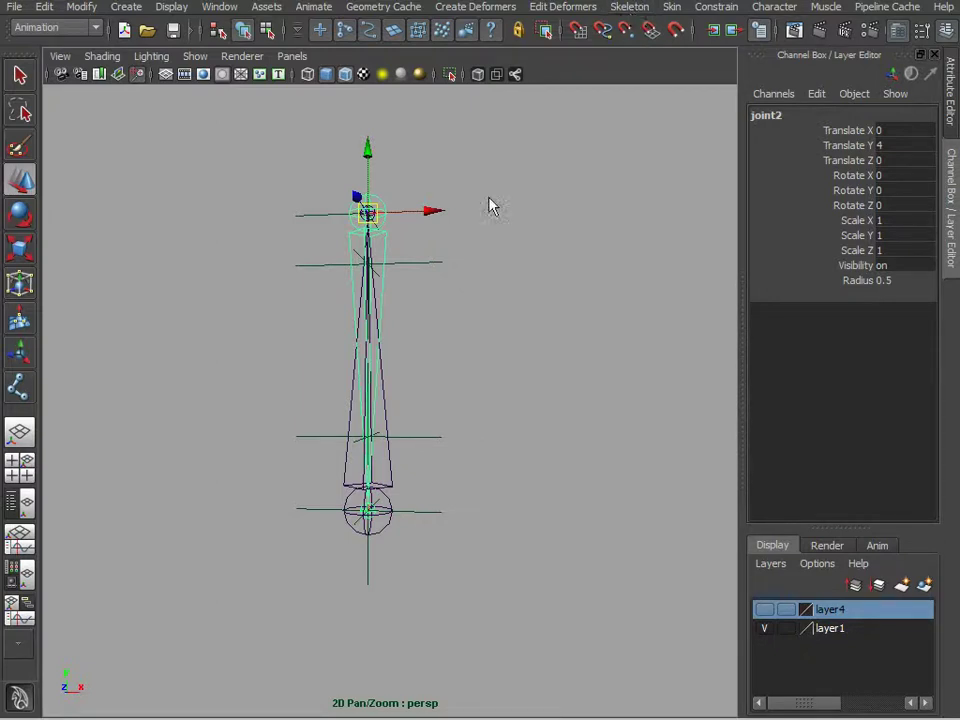
pyautogui.click(634, 9)
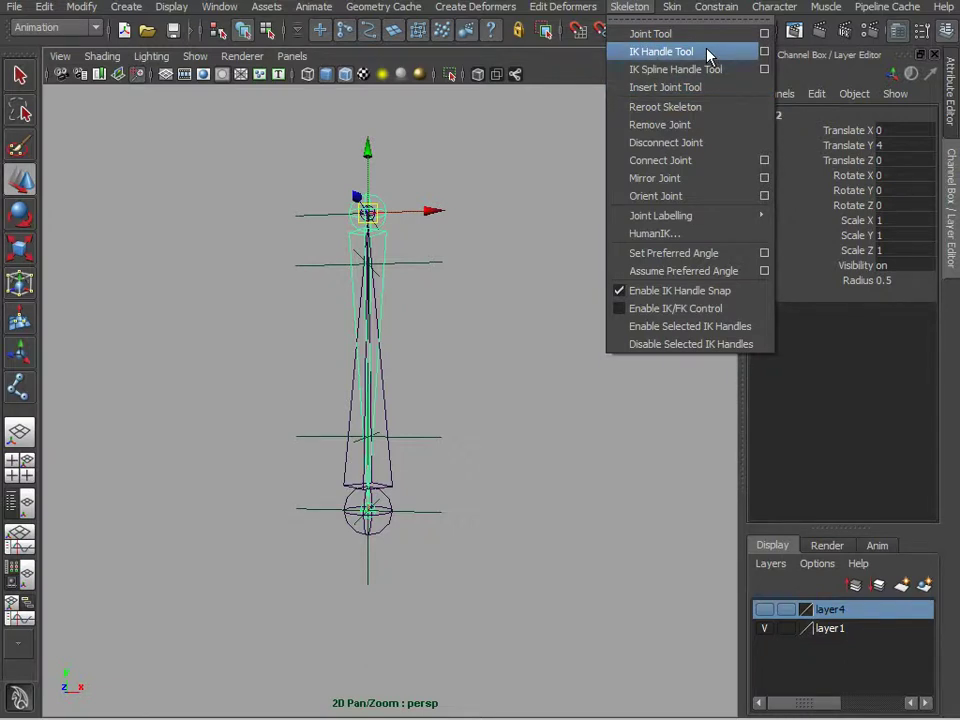
pyautogui.click(707, 53)
pyautogui.scroll(5, 536, 321)
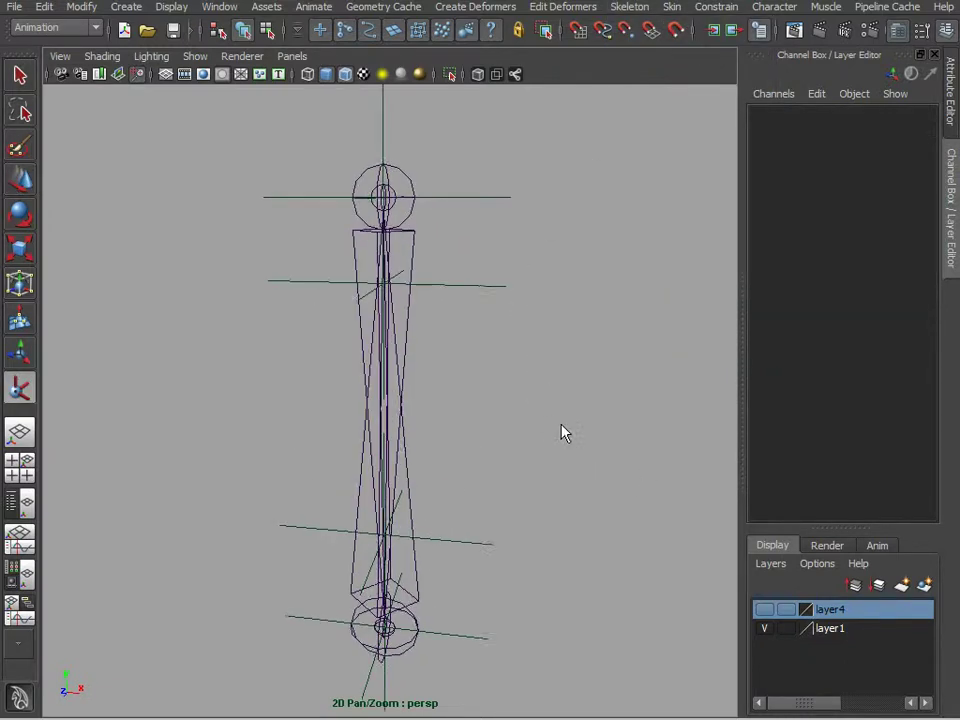
pyautogui.click(410, 228)
pyautogui.keyDown('alt'); pyautogui.moveTo(494, 432); pyautogui.dragTo(530, 273, button='middle'); pyautogui.keyUp('alt')
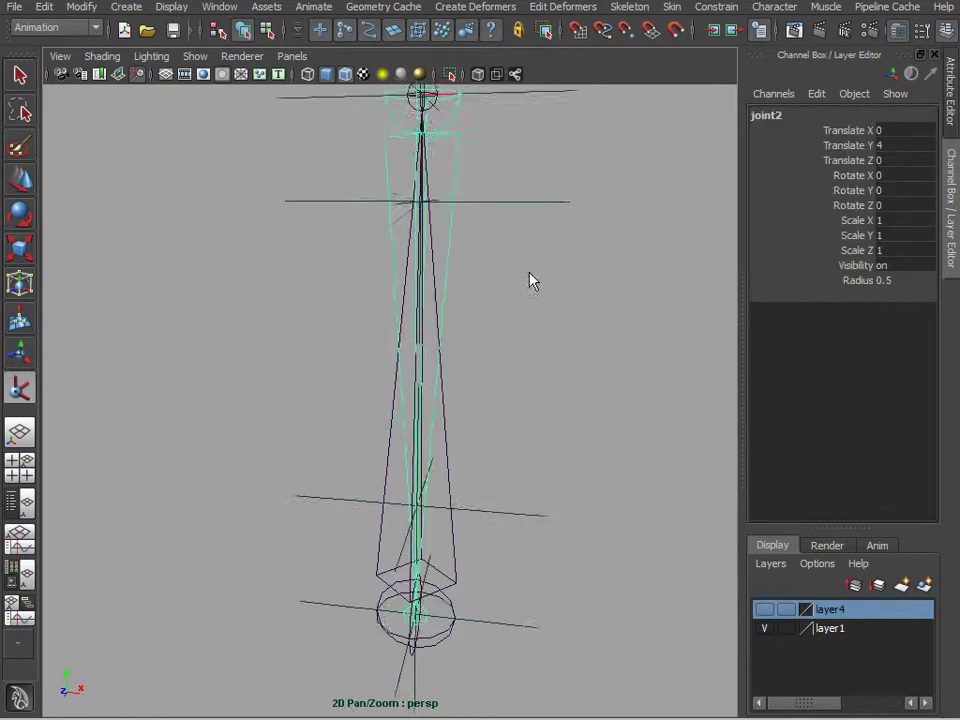
pyautogui.keyDown('alt'); pyautogui.moveTo(530, 273); pyautogui.dragTo(499, 421); pyautogui.keyUp('alt')
pyautogui.click(420, 428)
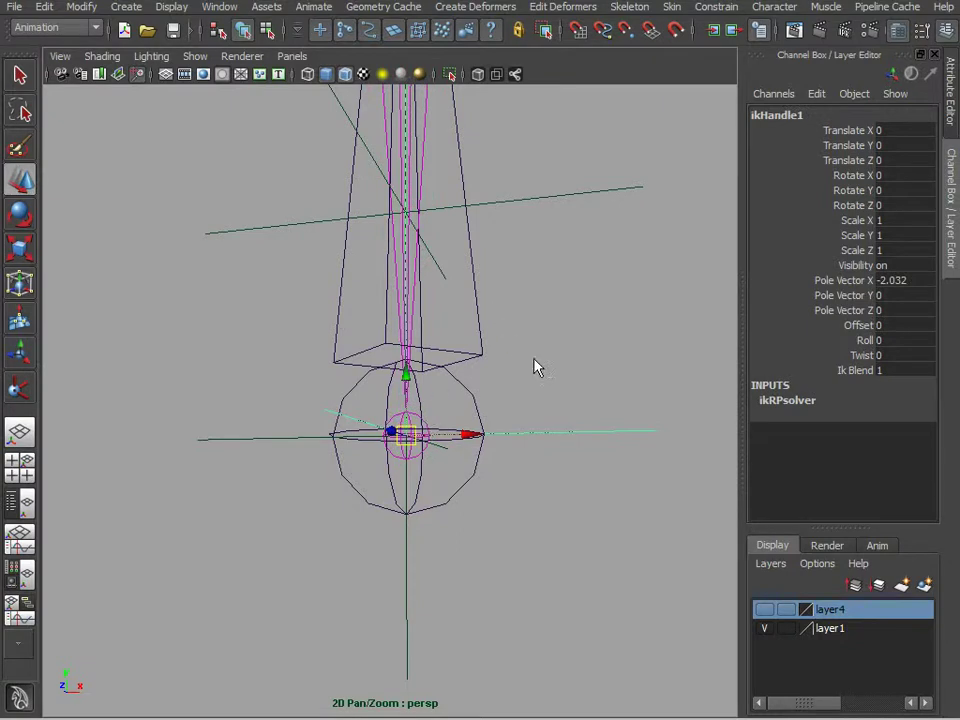
# Test the reversed chain by moving its IK handle away from the base, and undo the move.
pyautogui.keyDown('alt'); pyautogui.moveTo(536, 366); pyautogui.dragTo(455, 356); pyautogui.keyUp('alt')
pyautogui.moveTo(431, 446); pyautogui.dragTo(676, 396)
pyautogui.hotkey('ctrl', 'z')
# Create an IK handle on the original chain from its base joint to its top joint.
pyautogui.click(21, 389)
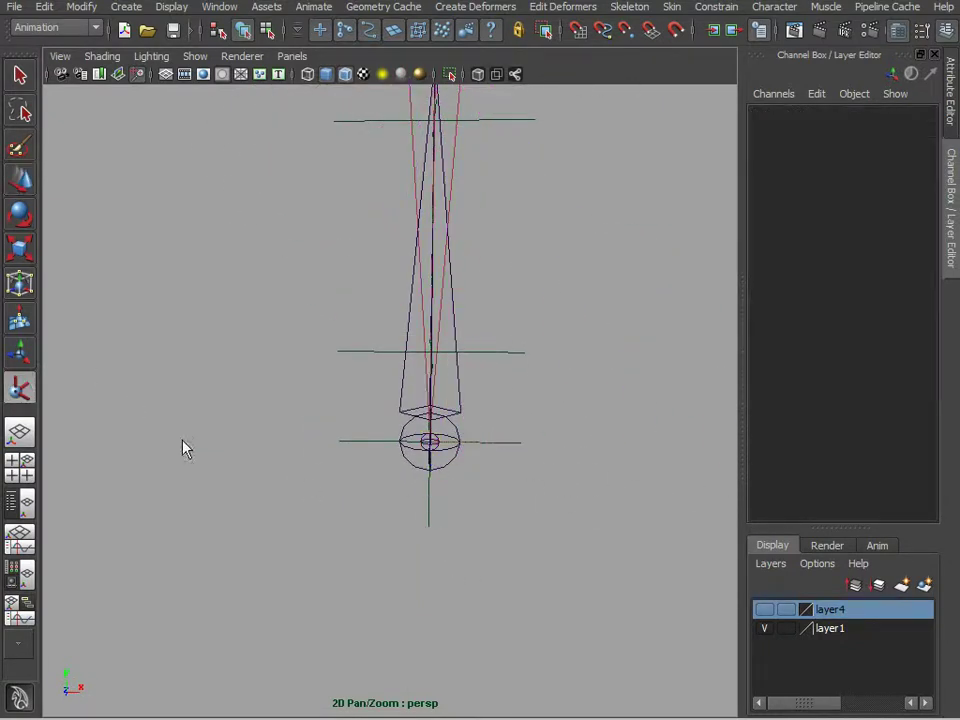
pyautogui.keyDown('alt'); pyautogui.moveTo(190, 442); pyautogui.dragTo(548, 551, button='right'); pyautogui.keyUp('alt')
pyautogui.keyDown('alt'); pyautogui.moveTo(548, 551); pyautogui.dragTo(490, 535); pyautogui.keyUp('alt')
pyautogui.click(431, 514)
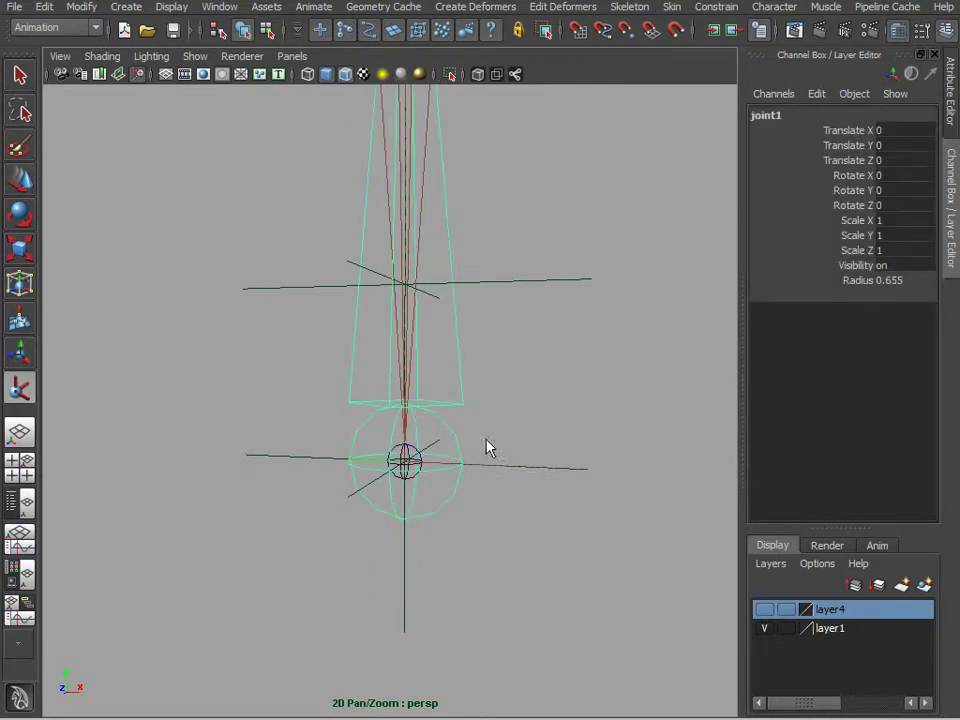
pyautogui.keyDown('alt'); pyautogui.moveTo(489, 448); pyautogui.dragTo(407, 354); pyautogui.keyUp('alt')
pyautogui.press('w')
pyautogui.click(446, 335)
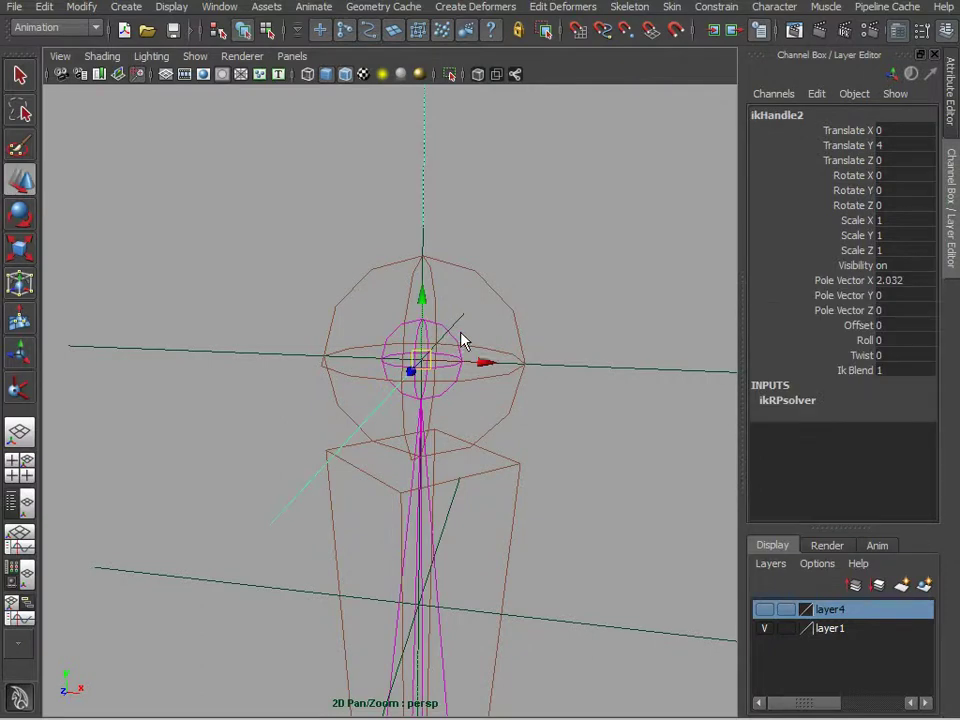
# Test-move the IK handle at the top of the original chain in different directions, undoing each move.
pyautogui.moveTo(638, 377)
pyautogui.keyDown('alt'); pyautogui.mouseDown()
pyautogui.moveTo(491, 306)
pyautogui.moveTo(506, 321)
pyautogui.moveTo(381, 356)
pyautogui.moveTo(481, 274)
pyautogui.moveTo(648, 395)
pyautogui.mouseUp(); pyautogui.keyUp('alt')
pyautogui.keyDown('alt'); pyautogui.moveTo(680, 489); pyautogui.dragTo(507, 485, button='right'); pyautogui.keyUp('alt')
pyautogui.keyDown('alt'); pyautogui.moveTo(507, 485); pyautogui.dragTo(523, 312, button='middle'); pyautogui.keyUp('alt')
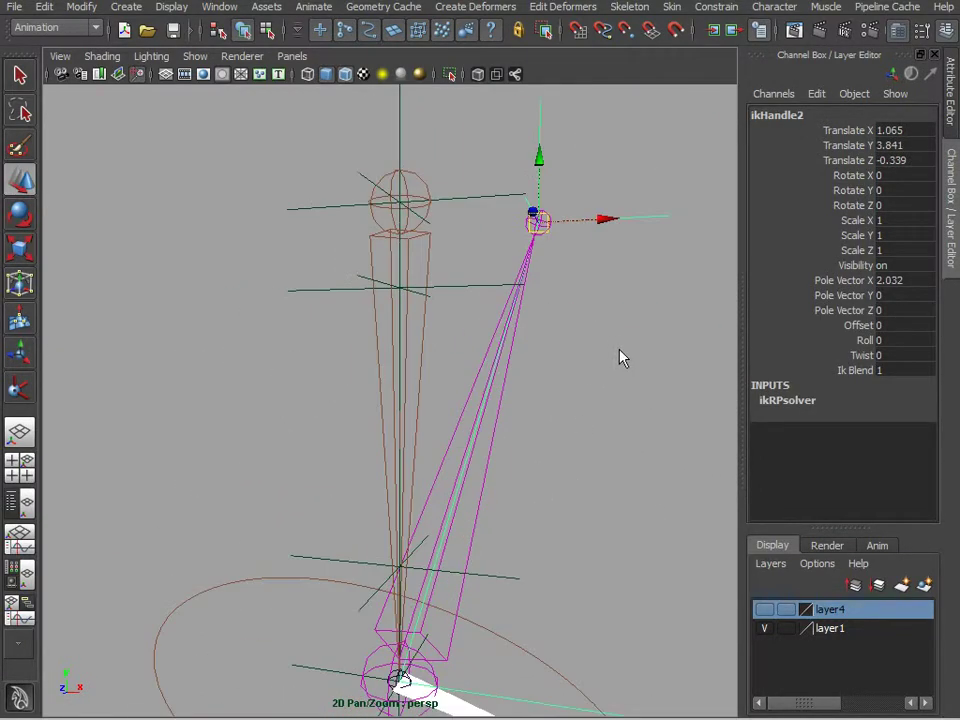
pyautogui.hotkey('ctrl', 'z')
pyautogui.keyDown('alt'); pyautogui.moveTo(631, 414); pyautogui.dragTo(490, 390); pyautogui.keyUp('alt')
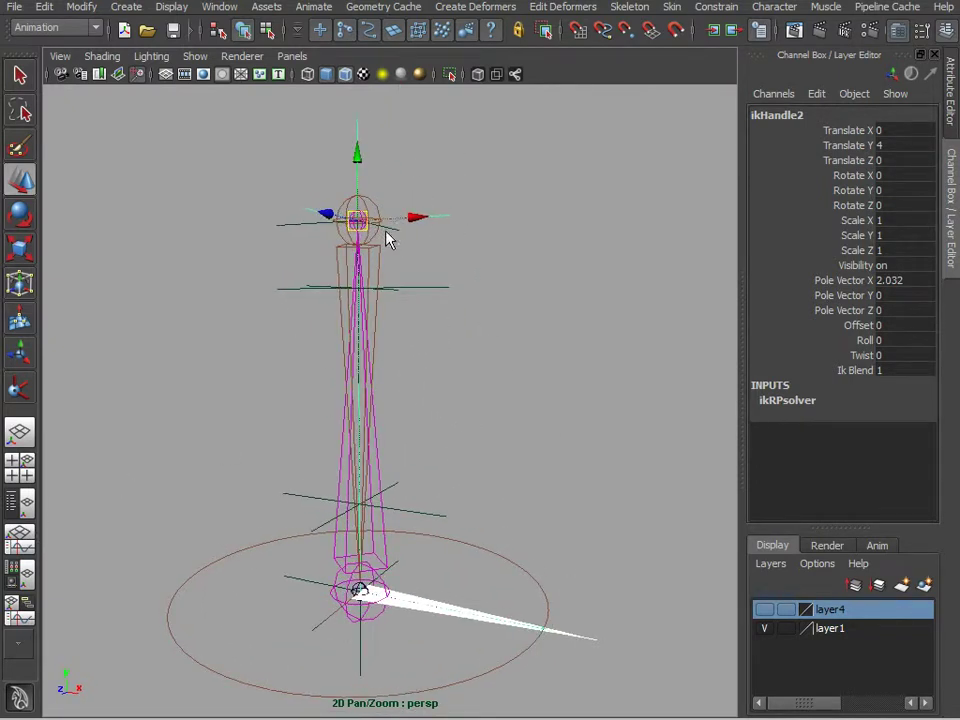
pyautogui.moveTo(378, 230); pyautogui.dragTo(462, 296)
pyautogui.hotkey('ctrl', 'z')
# Undo back past the creation of the original chain's IK handle, and select the top locator.
pyautogui.click(376, 214)
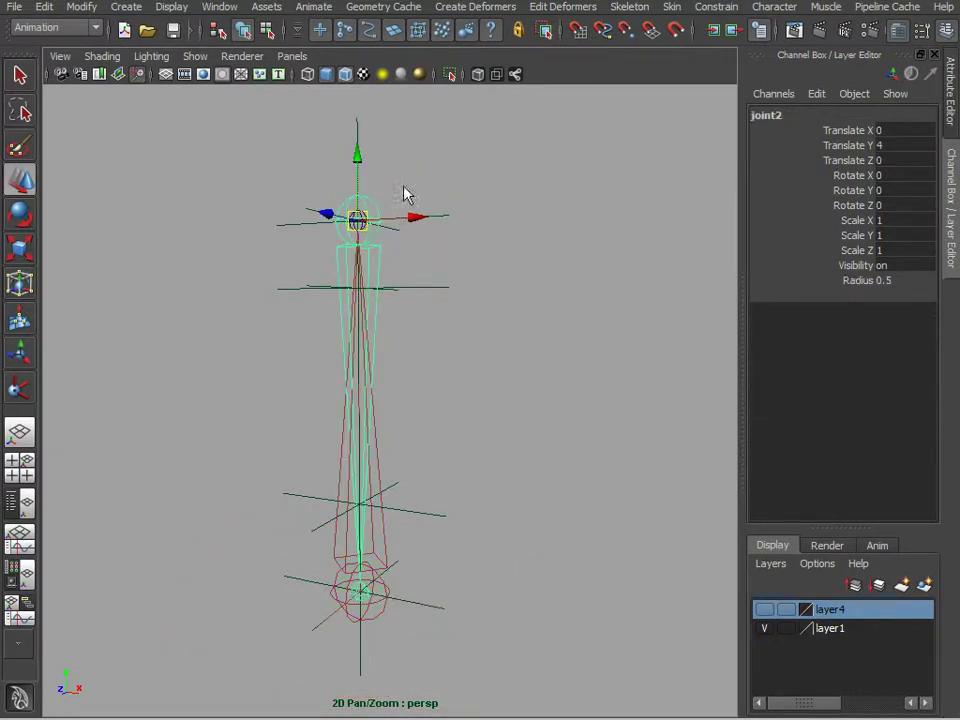
pyautogui.hotkey('ctrl', 'z')
pyautogui.keyDown('alt'); pyautogui.moveTo(543, 425); pyautogui.dragTo(449, 451); pyautogui.keyUp('alt')
pyautogui.click(507, 390)
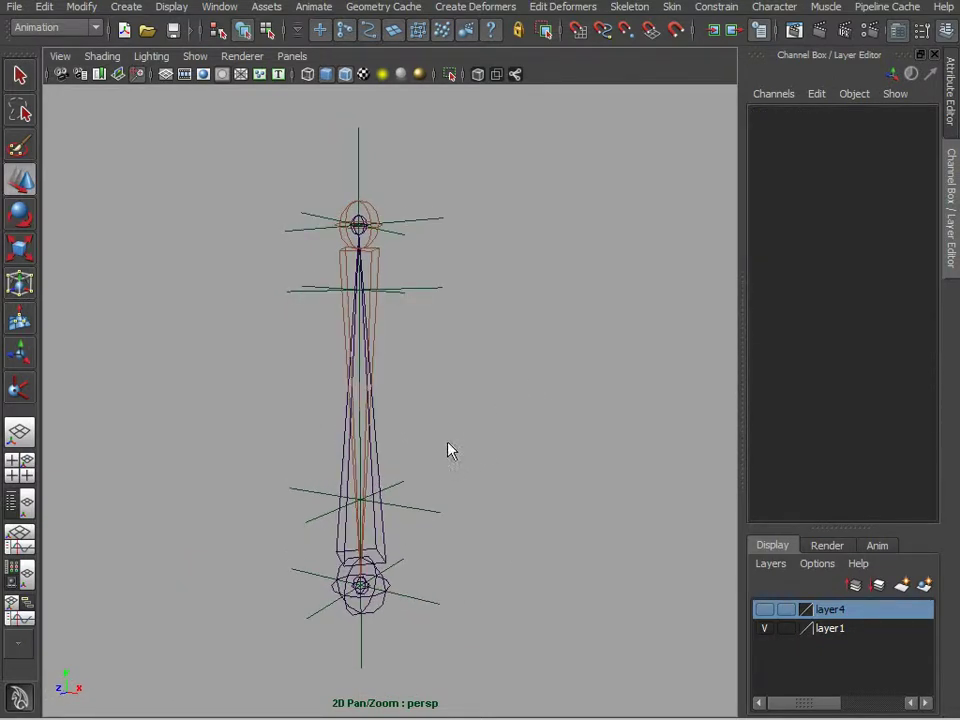
pyautogui.click(426, 236)
pyautogui.keyDown('alt'); pyautogui.moveTo(478, 258); pyautogui.dragTo(560, 420); pyautogui.keyUp('alt')
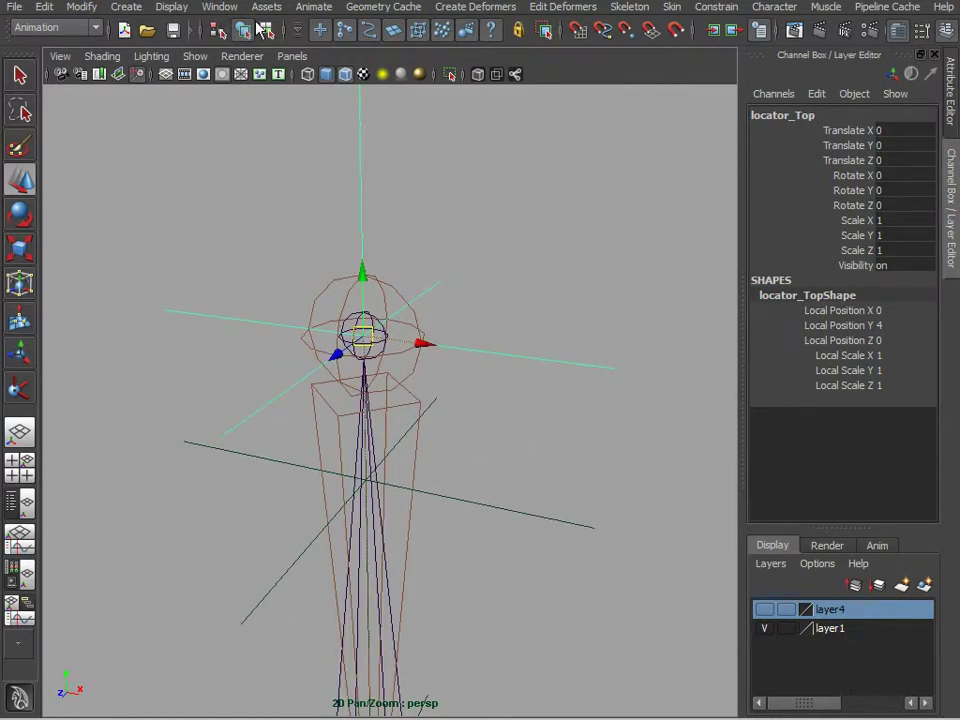
# Examine the joint and IK handle nodes in the Hypergraph Hierarchy, selecting ikHandle1 to identify its chain.
pyautogui.click(219, 7)
pyautogui.click(210, 196)
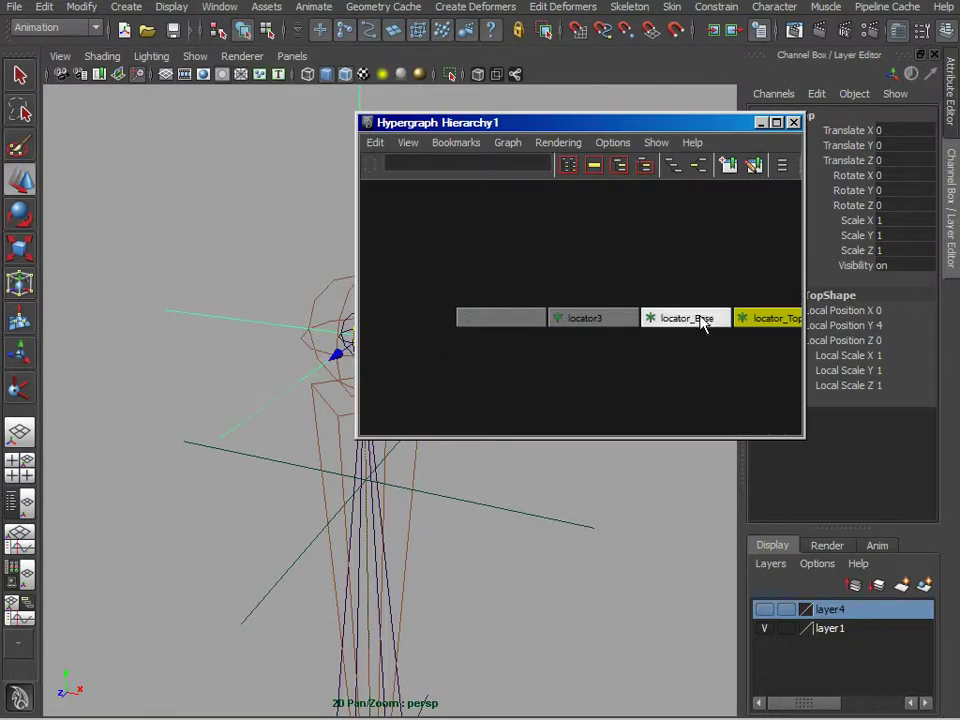
pyautogui.keyDown('alt'); pyautogui.moveTo(683, 262); pyautogui.dragTo(670, 256, button='right'); pyautogui.keyUp('alt')
pyautogui.keyDown('alt'); pyautogui.moveTo(725, 270); pyautogui.dragTo(590, 265, button='middle'); pyautogui.keyUp('alt')
pyautogui.keyDown('alt'); pyautogui.moveTo(590, 265); pyautogui.dragTo(676, 259, button='right'); pyautogui.keyUp('alt')
pyautogui.keyDown('alt'); pyautogui.moveTo(676, 259); pyautogui.dragTo(582, 305, button='middle'); pyautogui.keyUp('alt')
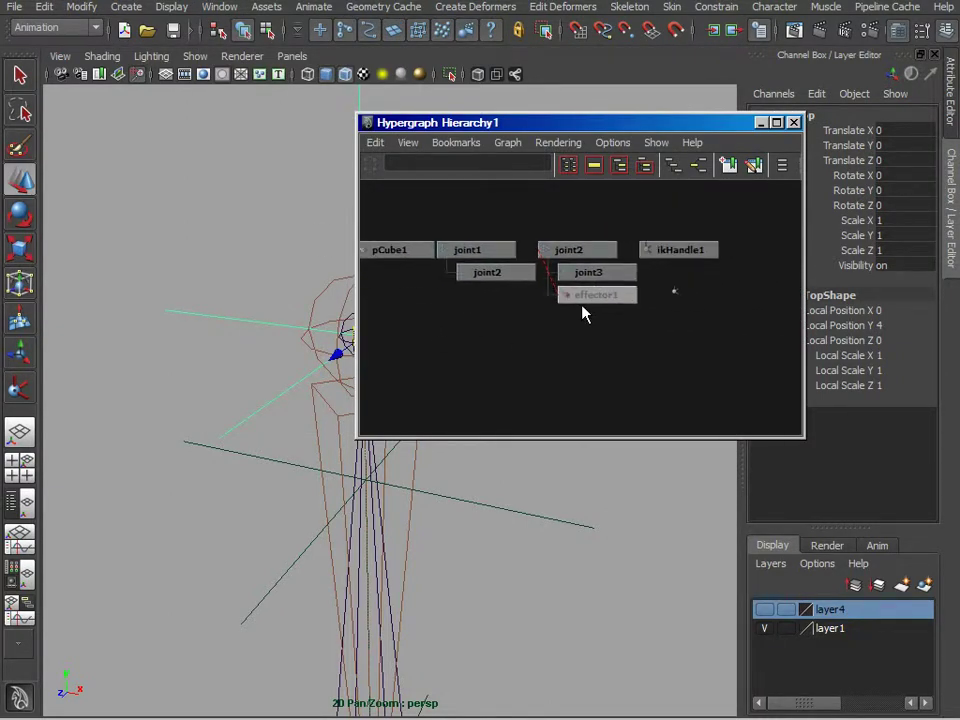
pyautogui.moveTo(694, 257); pyautogui.dragTo(696, 262)
pyautogui.keyDown('alt'); pyautogui.moveTo(377, 571); pyautogui.dragTo(306, 578, button='right'); pyautogui.keyUp('alt')
pyautogui.keyDown('alt'); pyautogui.moveTo(306, 578); pyautogui.dragTo(254, 380, button='middle'); pyautogui.keyUp('alt')
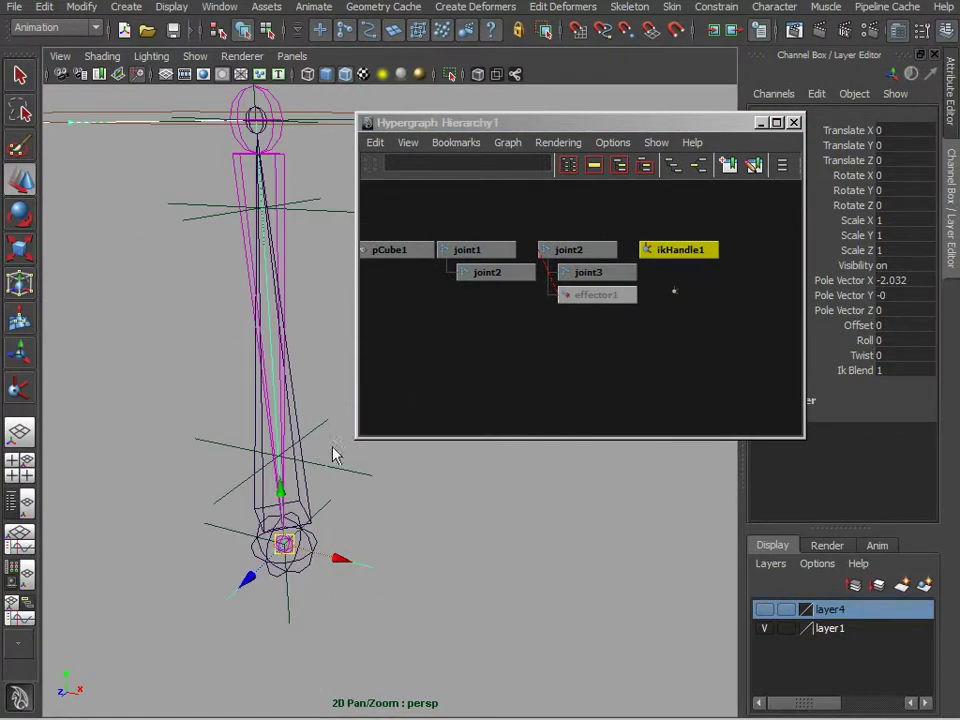
pyautogui.keyDown('alt'); pyautogui.moveTo(513, 371); pyautogui.dragTo(722, 379, button='middle'); pyautogui.keyUp('alt')
pyautogui.keyDown('alt'); pyautogui.moveTo(722, 379); pyautogui.dragTo(622, 390, button='right'); pyautogui.keyUp('alt')
pyautogui.keyDown('alt'); pyautogui.moveTo(622, 390); pyautogui.dragTo(520, 386, button='middle'); pyautogui.keyUp('alt')
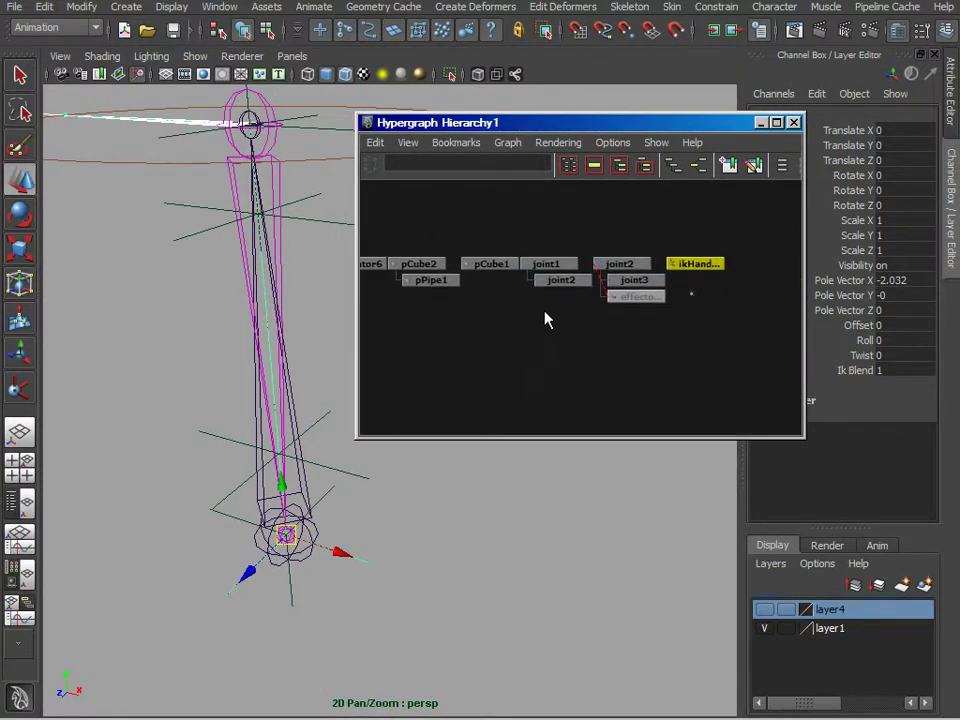
# Move the Hypergraph window clear of the rig, undo the recent selection changes, and recentre the chain nodes.
pyautogui.moveTo(578, 129); pyautogui.dragTo(706, 154)
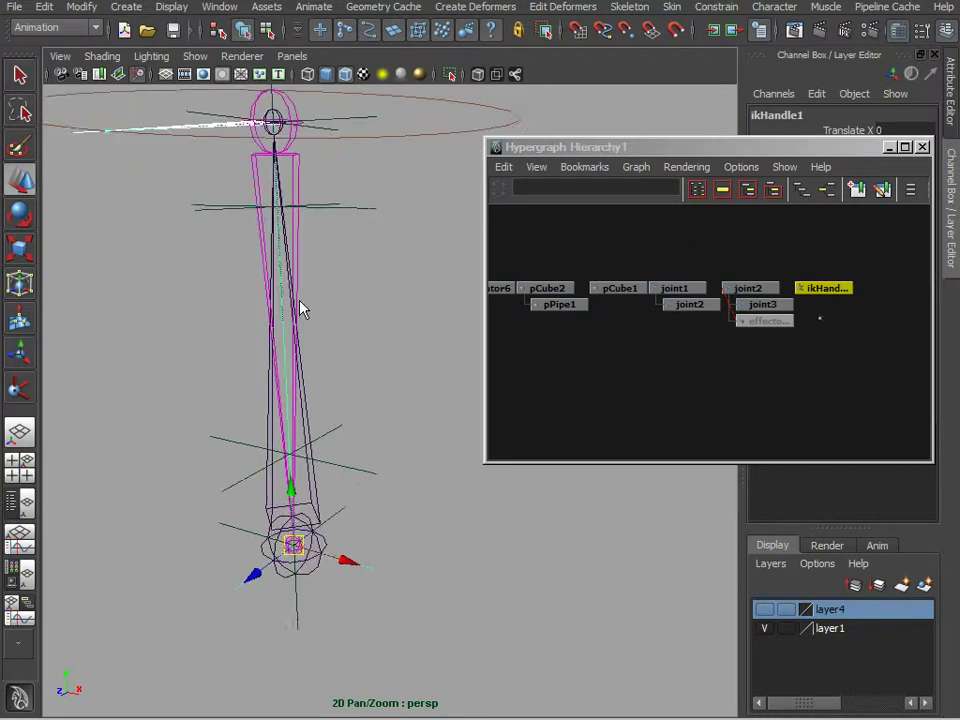
pyautogui.keyDown('alt'); pyautogui.moveTo(303, 310); pyautogui.dragTo(427, 403); pyautogui.keyUp('alt')
pyautogui.press('z')
pyautogui.press('z')
pyautogui.press('z')
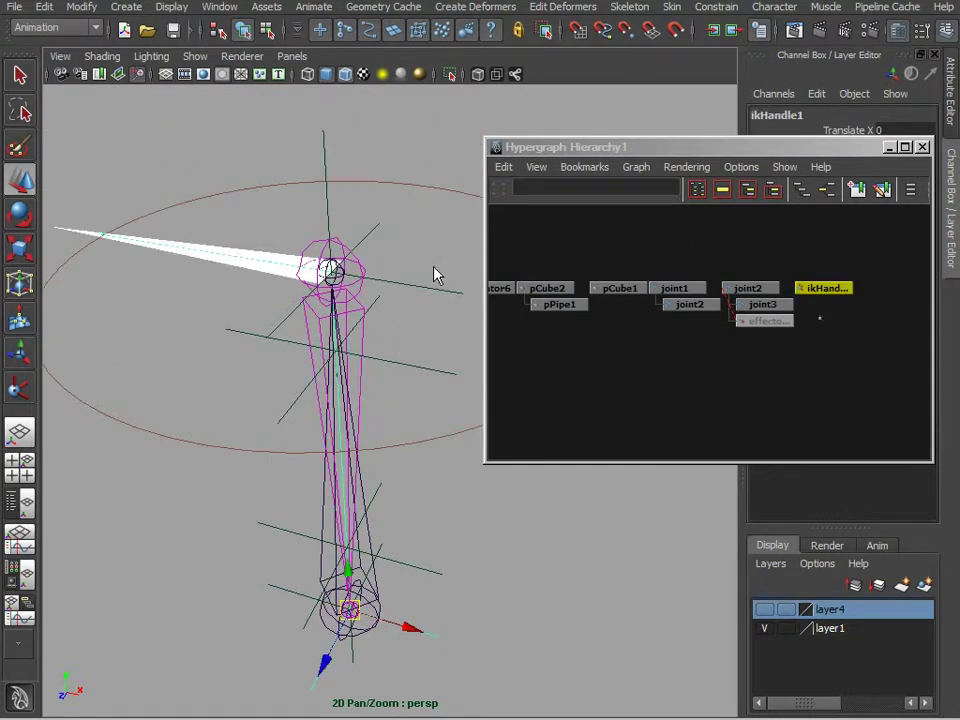
pyautogui.hotkey('ctrl', 'z')
pyautogui.keyDown('alt'); pyautogui.moveTo(684, 370); pyautogui.dragTo(784, 388, button='middle'); pyautogui.keyUp('alt')
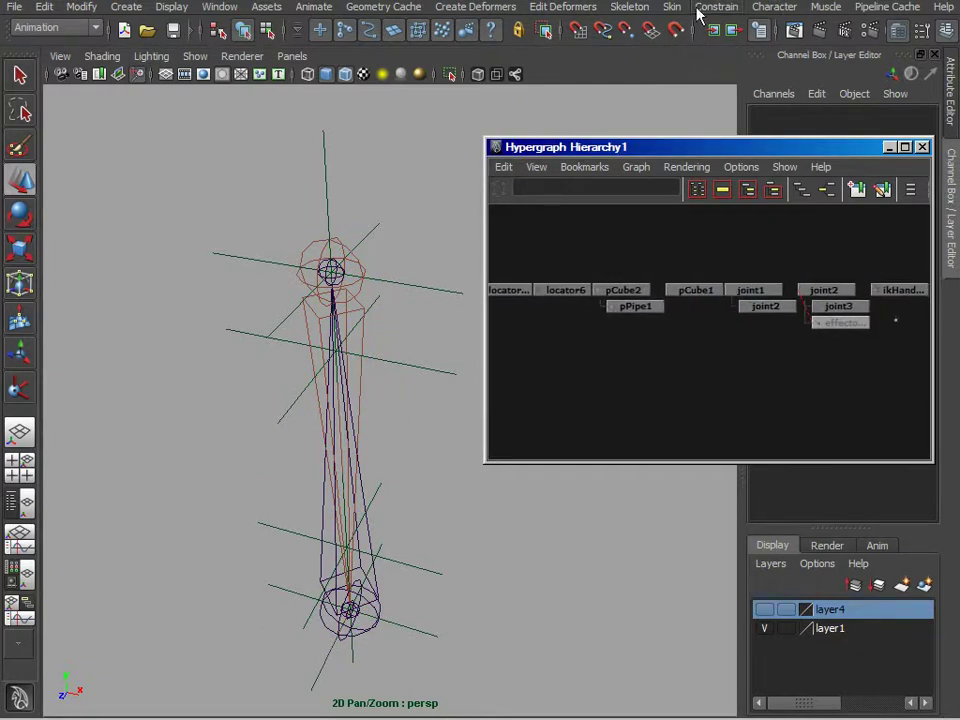
# Use the IK Handle Tool to connect joint1 at the base to joint2 at the top of the original chain.
pyautogui.click(638, 8)
pyautogui.click(660, 49)
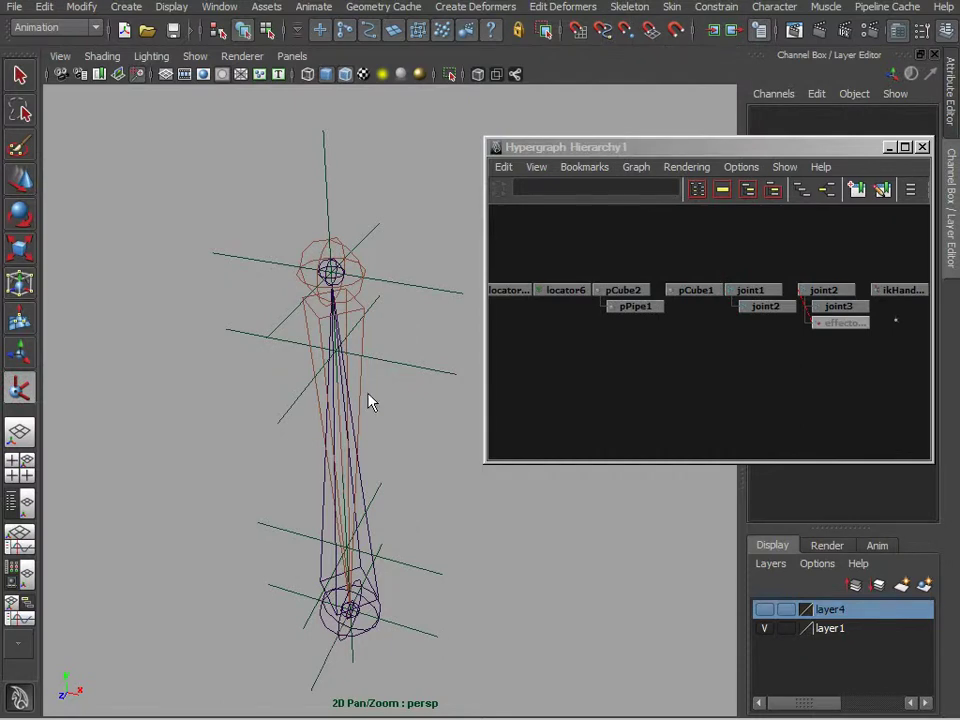
pyautogui.keyDown('alt'); pyautogui.moveTo(369, 401); pyautogui.dragTo(390, 365); pyautogui.keyUp('alt')
pyautogui.click(377, 628)
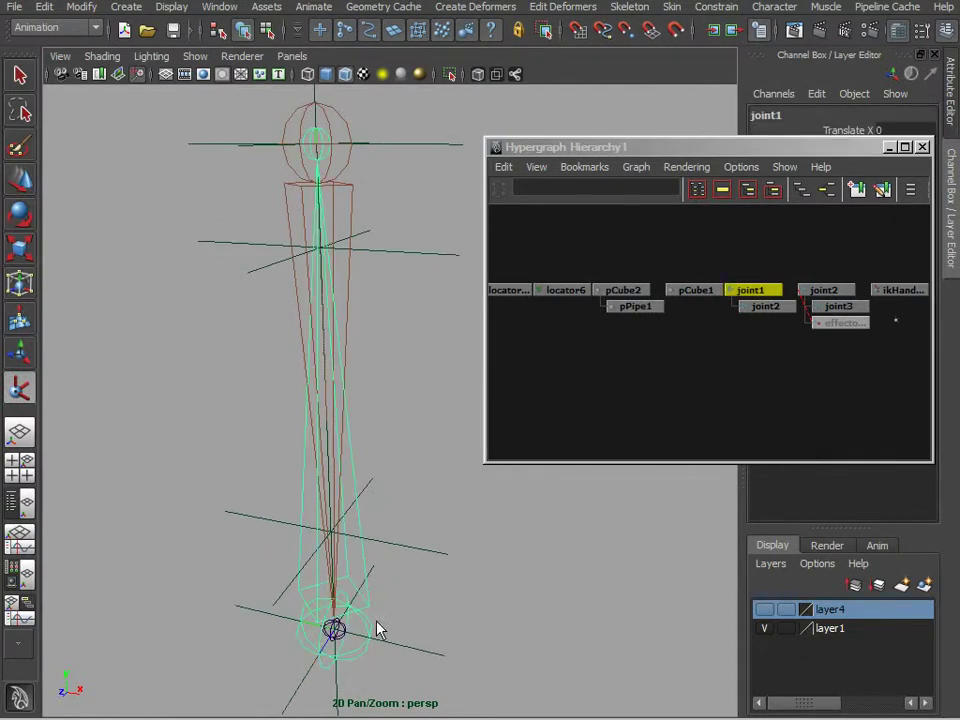
pyautogui.keyDown('alt'); pyautogui.moveTo(377, 628); pyautogui.dragTo(260, 290); pyautogui.keyUp('alt')
pyautogui.click(264, 310)
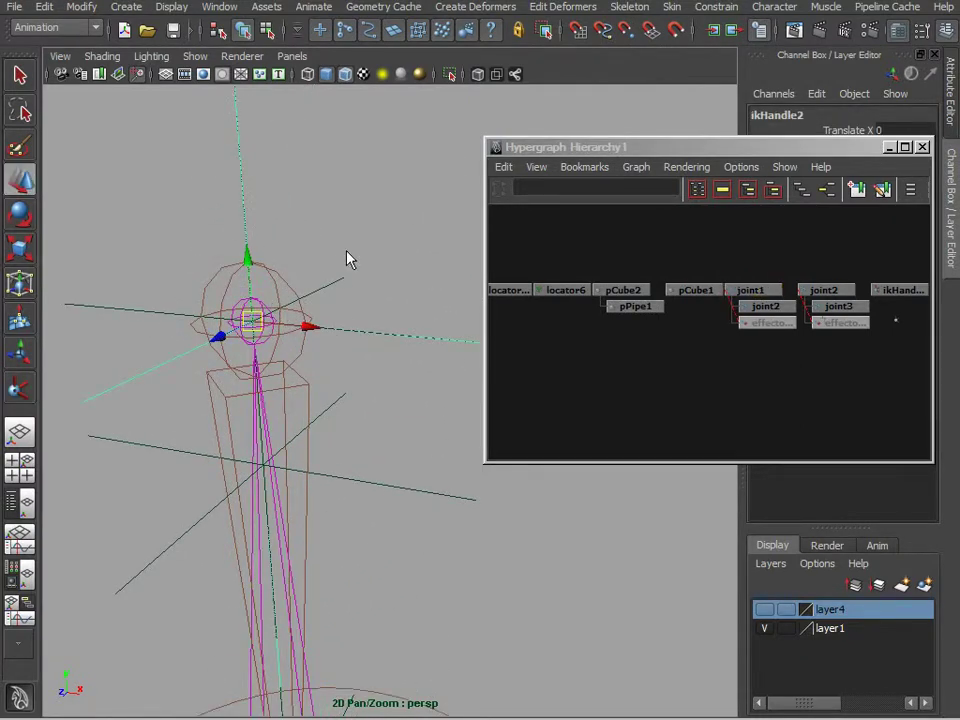
# Parent ikHandle2 to the top locator and clear the selection.
pyautogui.press('f')
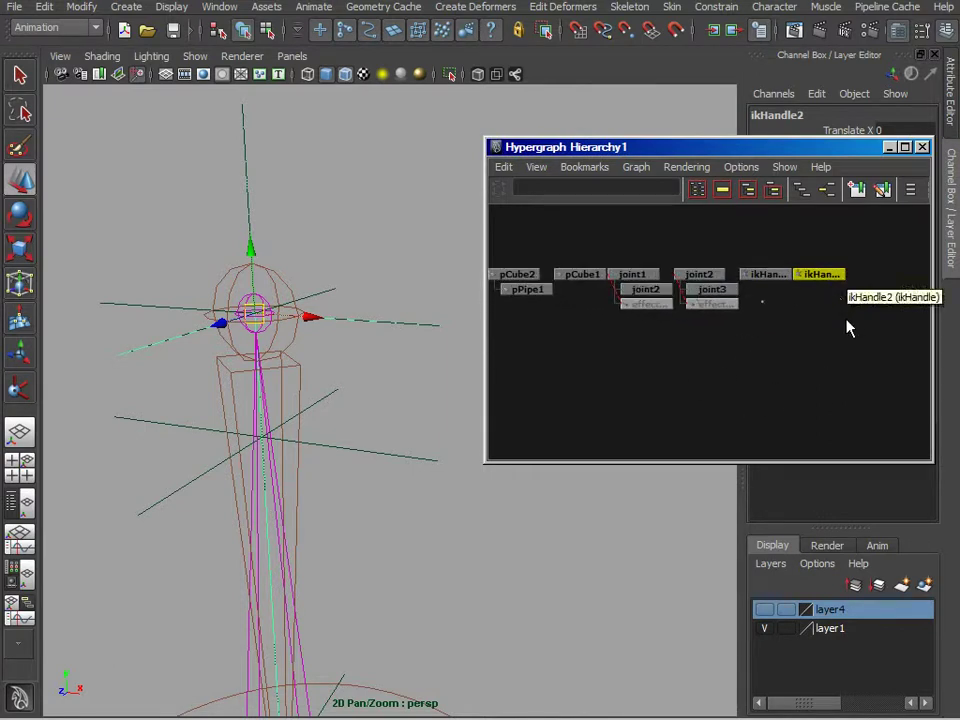
pyautogui.keyDown('alt'); pyautogui.moveTo(770, 364); pyautogui.dragTo(788, 355, button='middle'); pyautogui.keyUp('alt')
pyautogui.keyDown('alt'); pyautogui.moveTo(287, 289); pyautogui.dragTo(134, 297); pyautogui.keyUp('alt')
pyautogui.keyDown('alt'); pyautogui.moveTo(210, 337); pyautogui.dragTo(250, 390); pyautogui.keyUp('alt')
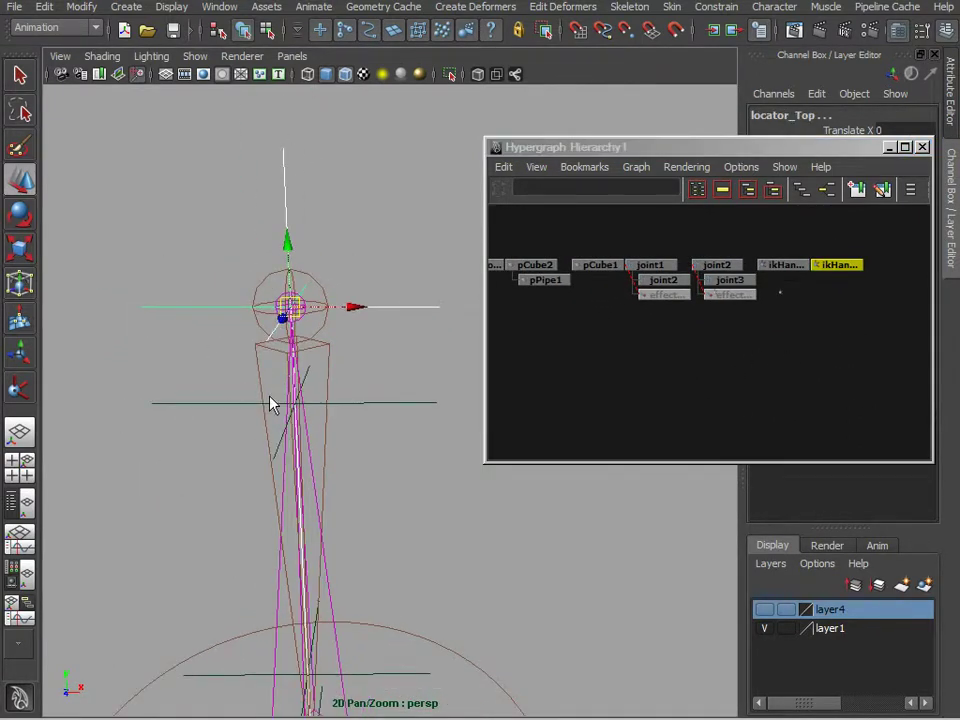
pyautogui.press('p')
pyautogui.click(818, 339)
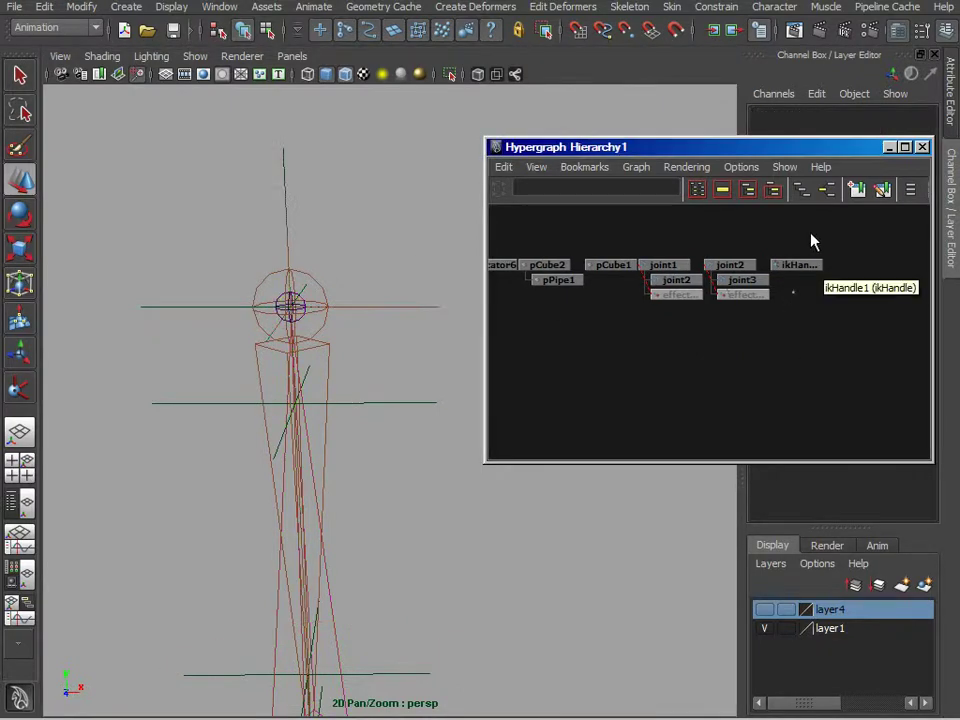
# Parent ikHandle1 to the base locator and clear the selection.
pyautogui.click(797, 264)
pyautogui.keyDown('alt'); pyautogui.moveTo(356, 495); pyautogui.dragTo(268, 447); pyautogui.keyUp('alt')
pyautogui.keyDown('alt'); pyautogui.moveTo(476, 597); pyautogui.dragTo(420, 536); pyautogui.keyUp('alt')
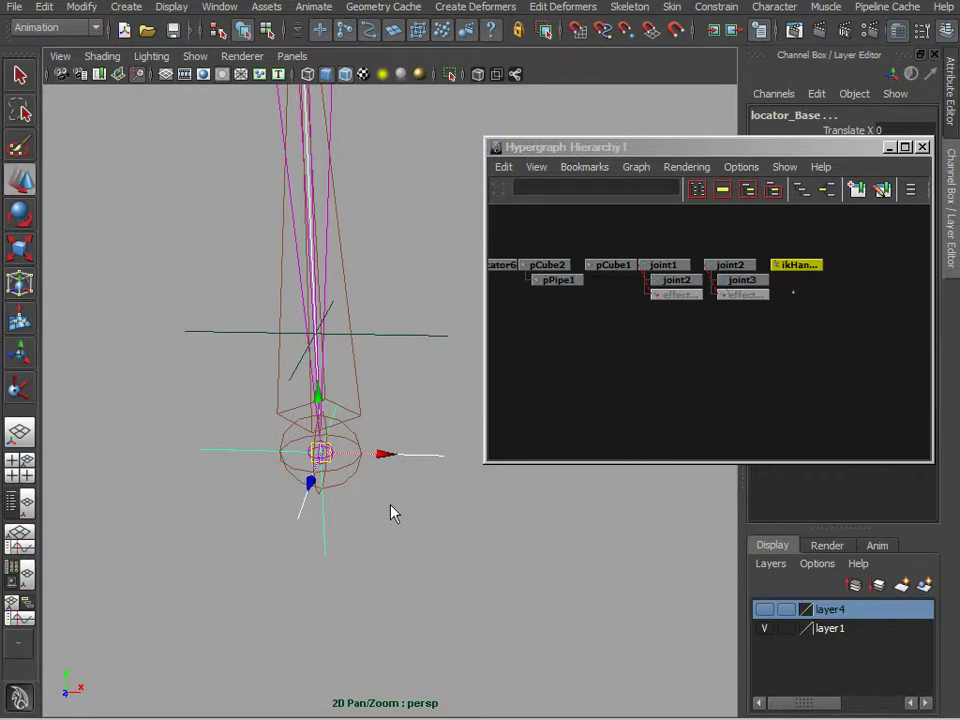
pyautogui.click(731, 321)
pyautogui.scroll(-1, 731, 321)
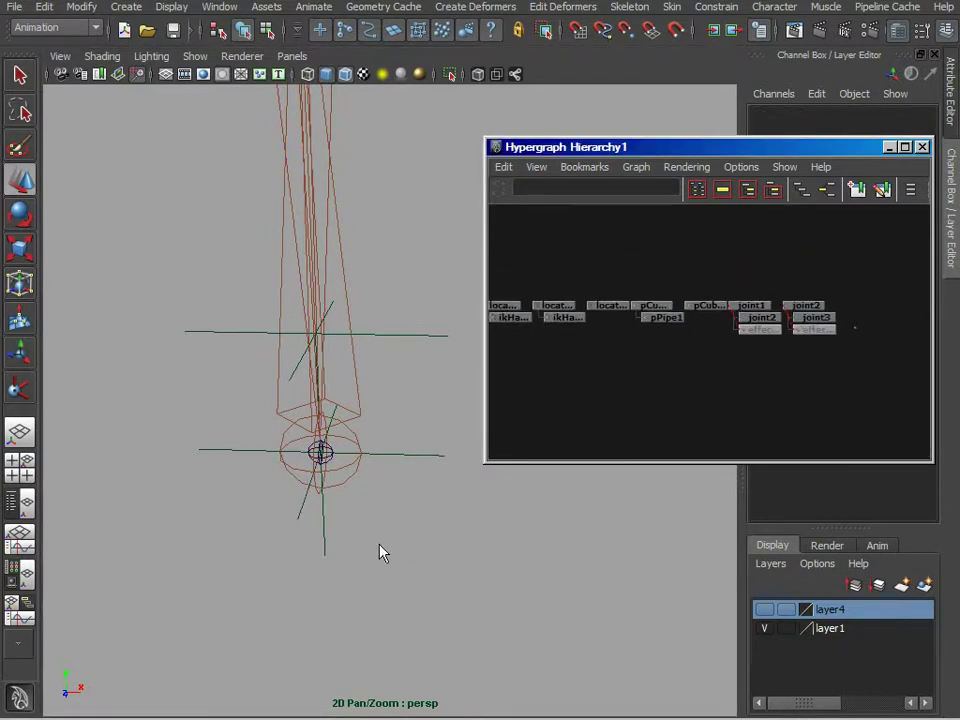
# Parent joint1, the root joint at the base of the piston, to locator_Base.
pyautogui.keyDown('alt'); pyautogui.moveTo(379, 544); pyautogui.dragTo(307, 563, button='right'); pyautogui.keyUp('alt')
pyautogui.moveTo(298, 518); pyautogui.dragTo(297, 522)
pyautogui.keyDown('alt'); pyautogui.moveTo(415, 580); pyautogui.dragTo(353, 611, button='right'); pyautogui.keyUp('alt')
pyautogui.keyDown('alt'); pyautogui.moveTo(365, 486); pyautogui.dragTo(305, 499, button='middle'); pyautogui.keyUp('alt')
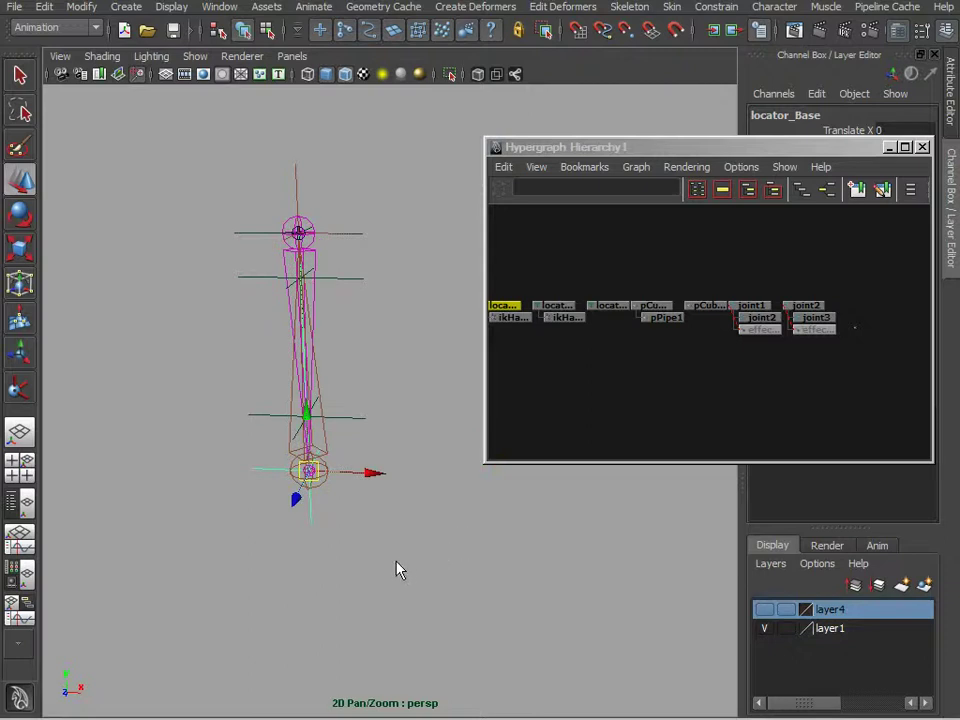
pyautogui.keyDown('alt'); pyautogui.moveTo(396, 562); pyautogui.dragTo(449, 564, button='right'); pyautogui.keyUp('alt')
pyautogui.click(319, 466)
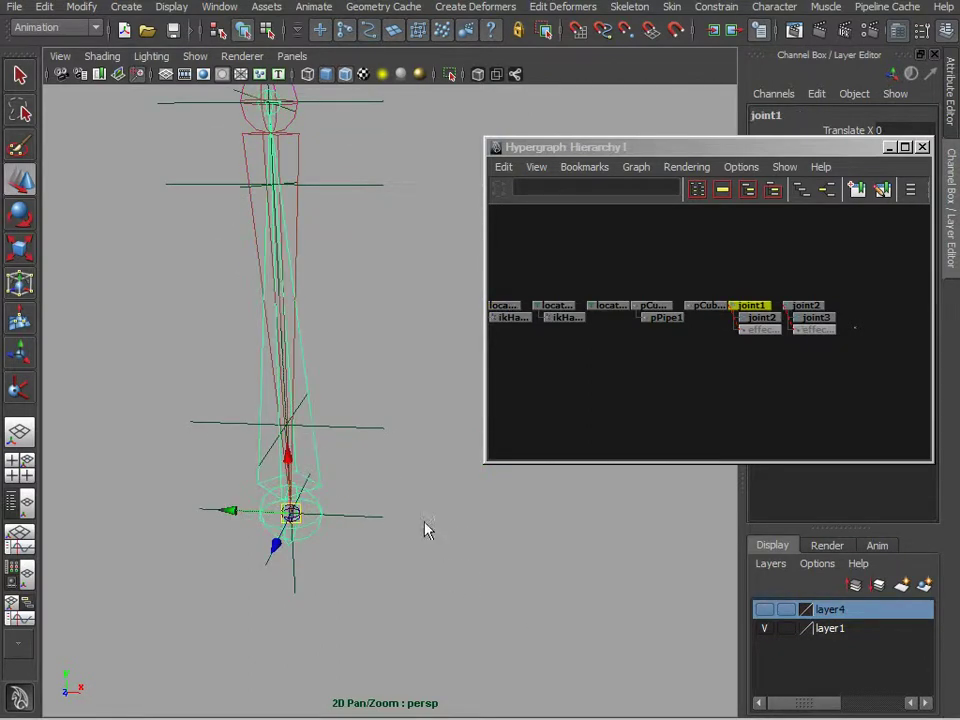
pyautogui.keyDown('alt'); pyautogui.moveTo(426, 524); pyautogui.dragTo(475, 515, button='right'); pyautogui.keyUp('alt')
pyautogui.keyDown('alt'); pyautogui.moveTo(323, 557); pyautogui.dragTo(267, 532, button='right'); pyautogui.keyUp('alt')
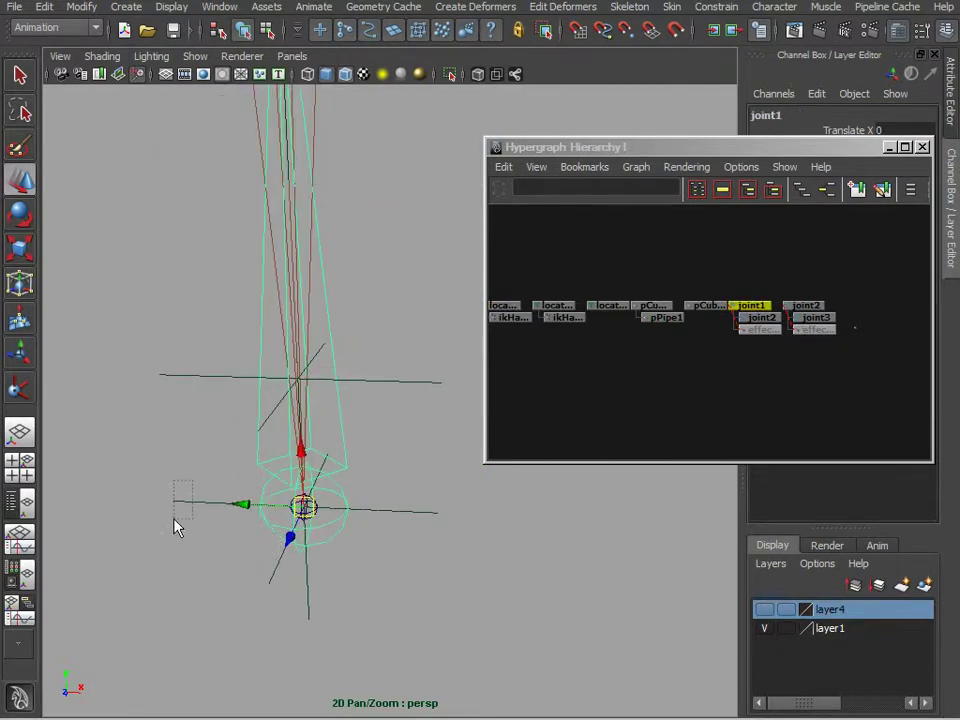
pyautogui.moveTo(193, 481); pyautogui.dragTo(175, 522)
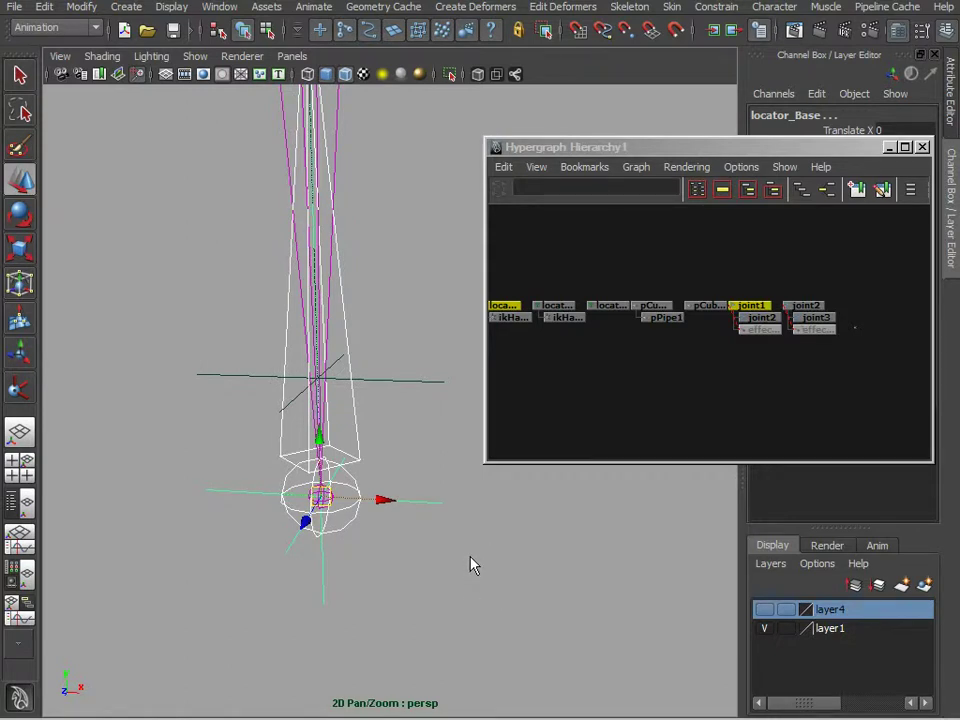
pyautogui.press('p')
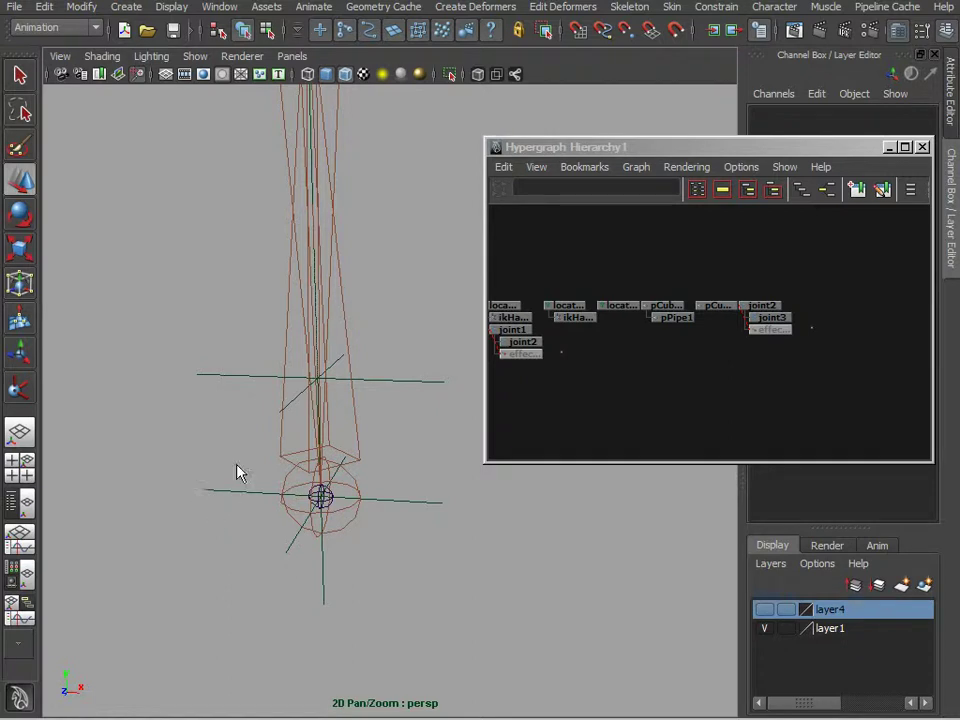
# Test the rig by moving locator_Base sideways, and undo the move.
pyautogui.moveTo(237, 466); pyautogui.dragTo(252, 515)
pyautogui.keyDown('alt'); pyautogui.moveTo(475, 630); pyautogui.dragTo(392, 500, button='right'); pyautogui.keyUp('alt')
pyautogui.keyDown('alt'); pyautogui.moveTo(392, 500); pyautogui.dragTo(371, 541, button='middle'); pyautogui.keyUp('alt')
pyautogui.moveTo(322, 512); pyautogui.dragTo(535, 545)
pyautogui.hotkey('ctrl', 'z')
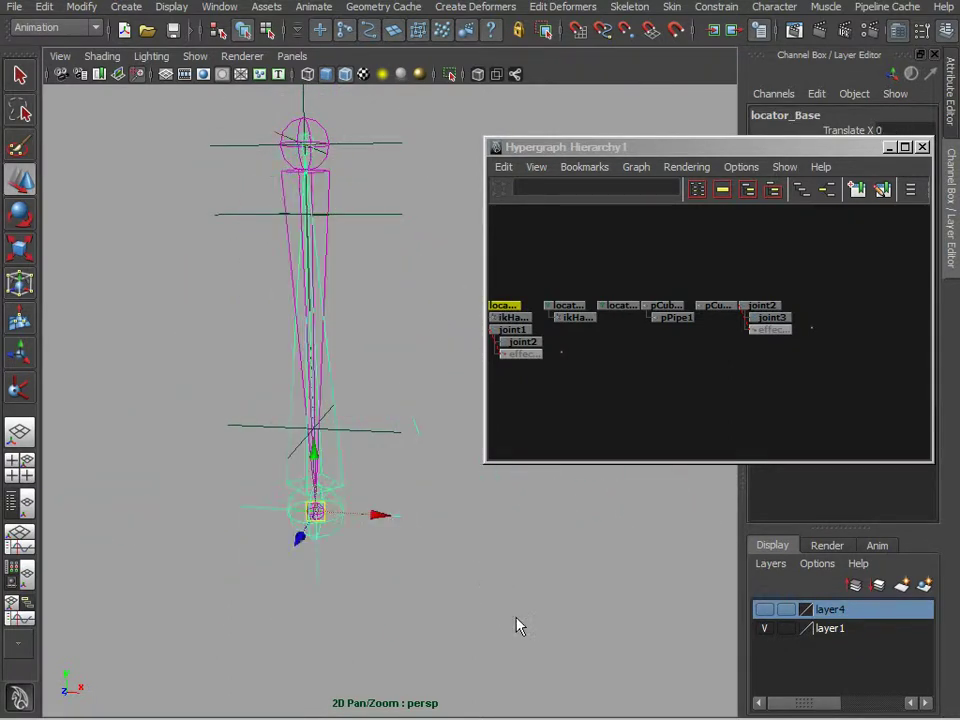
# Parent joint2, the root joint of the chain starting at the top, to locator_Top.
pyautogui.keyDown('alt'); pyautogui.moveTo(487, 510); pyautogui.dragTo(472, 540, button='middle'); pyautogui.keyUp('alt')
pyautogui.keyDown('alt'); pyautogui.moveTo(267, 240); pyautogui.dragTo(321, 285); pyautogui.keyUp('alt')
pyautogui.click(300, 176)
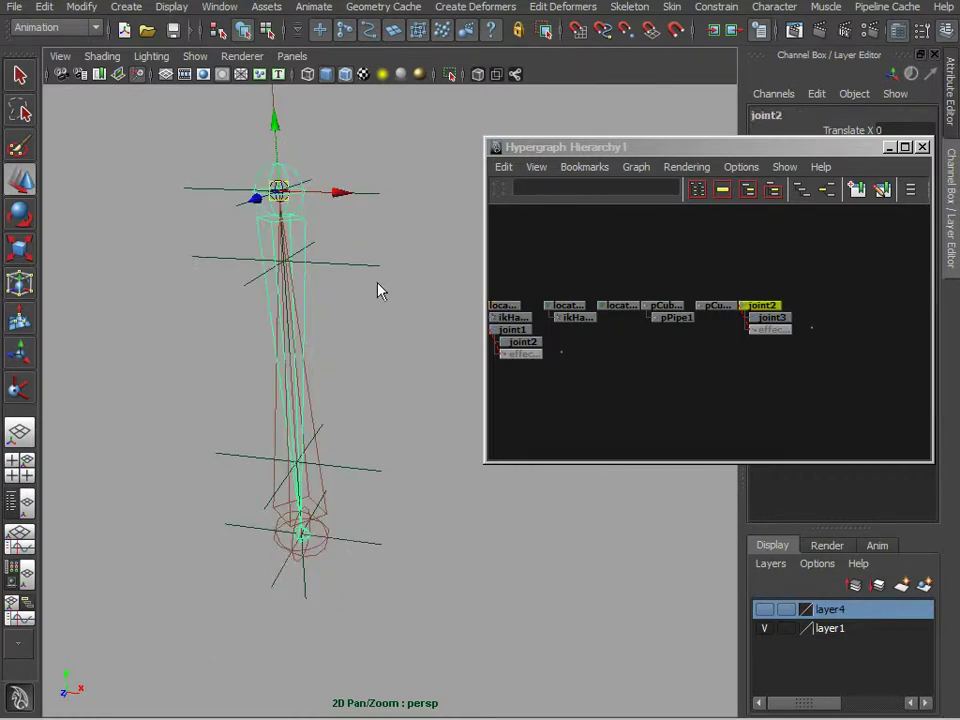
pyautogui.keyDown('alt'); pyautogui.moveTo(381, 289); pyautogui.dragTo(420, 330); pyautogui.keyUp('alt')
pyautogui.keyDown('shift'); pyautogui.click(216, 264); pyautogui.keyUp('shift')
pyautogui.scroll(-2, 311, 424)
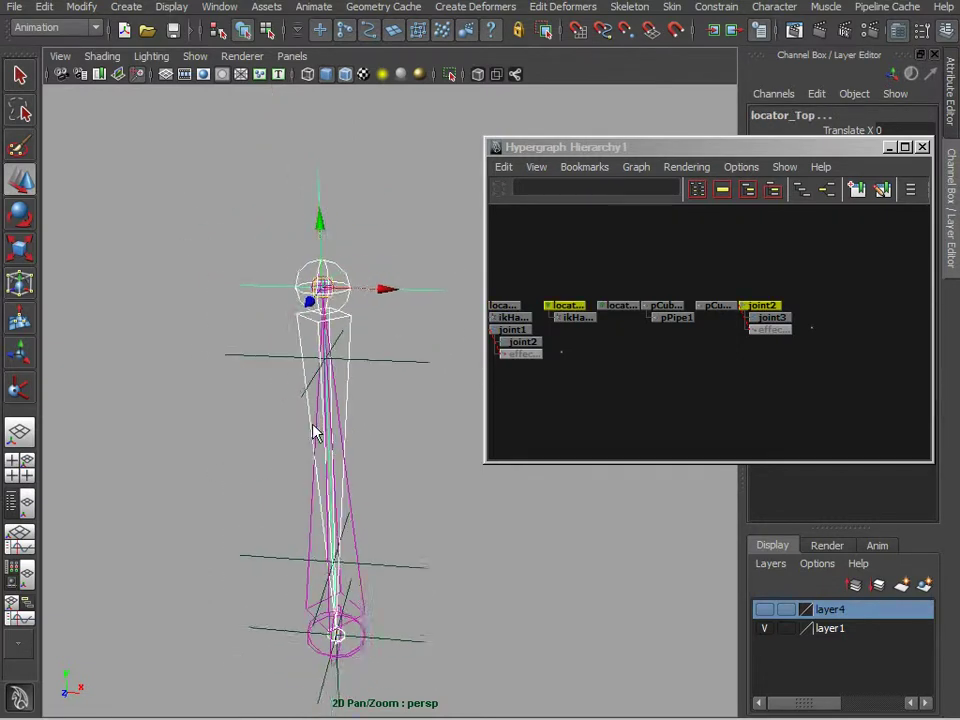
pyautogui.keyDown('alt'); pyautogui.moveTo(311, 424); pyautogui.dragTo(305, 411); pyautogui.keyUp('alt')
pyautogui.press('p')
pyautogui.click(341, 186)
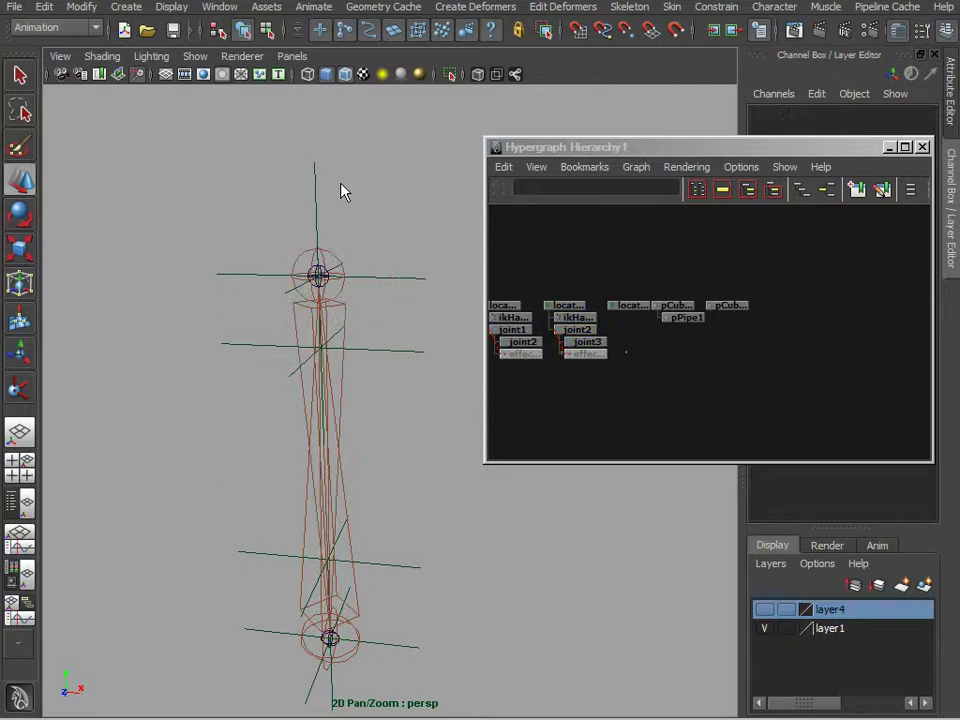
# Test the upper control by moving locator_Top freely, and undo the move.
pyautogui.click(228, 275)
pyautogui.scroll(-3, 327, 335)
pyautogui.keyDown('alt'); pyautogui.moveTo(328, 337); pyautogui.dragTo(330, 255); pyautogui.keyUp('alt')
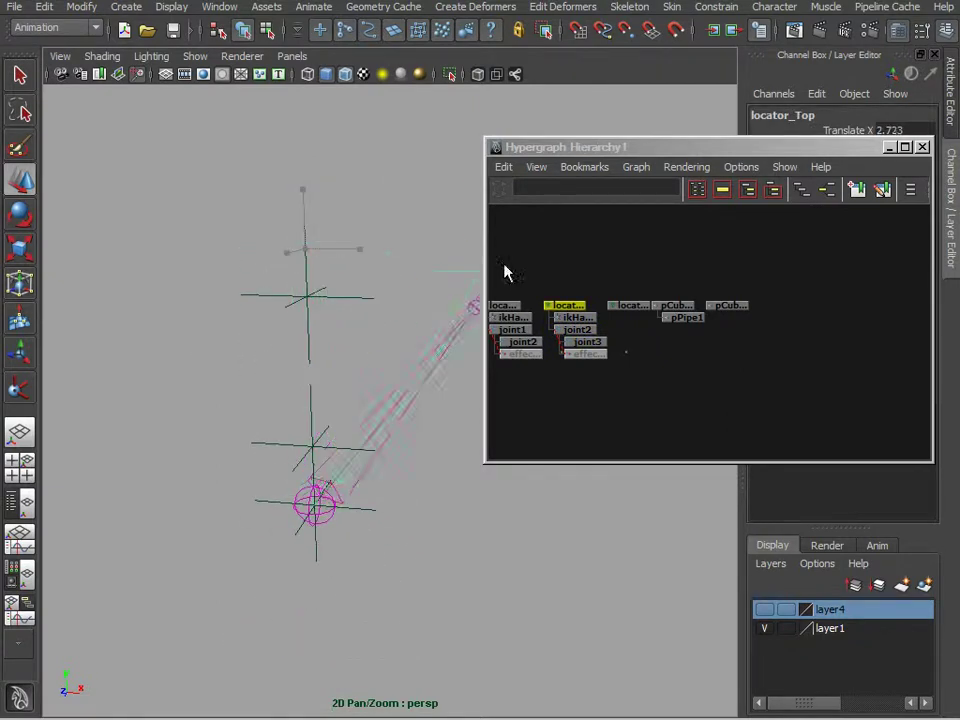
pyautogui.moveTo(504, 264); pyautogui.dragTo(422, 206)
pyautogui.hotkey('ctrl', 'z')
# Test the lower control by moving locator_Base around, and restore its original position.
pyautogui.keyDown('alt'); pyautogui.moveTo(426, 588); pyautogui.dragTo(438, 592, button='middle'); pyautogui.keyUp('alt')
pyautogui.scroll(-1, 420, 585)
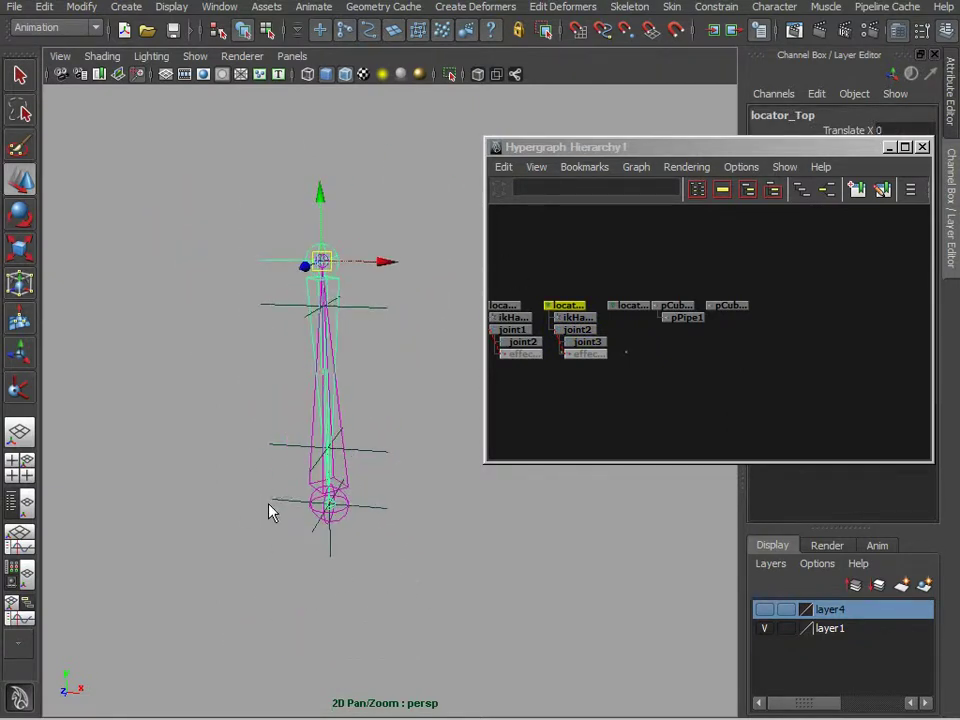
pyautogui.click(268, 512)
pyautogui.click(328, 506)
pyautogui.moveTo(328, 506); pyautogui.dragTo(490, 494)
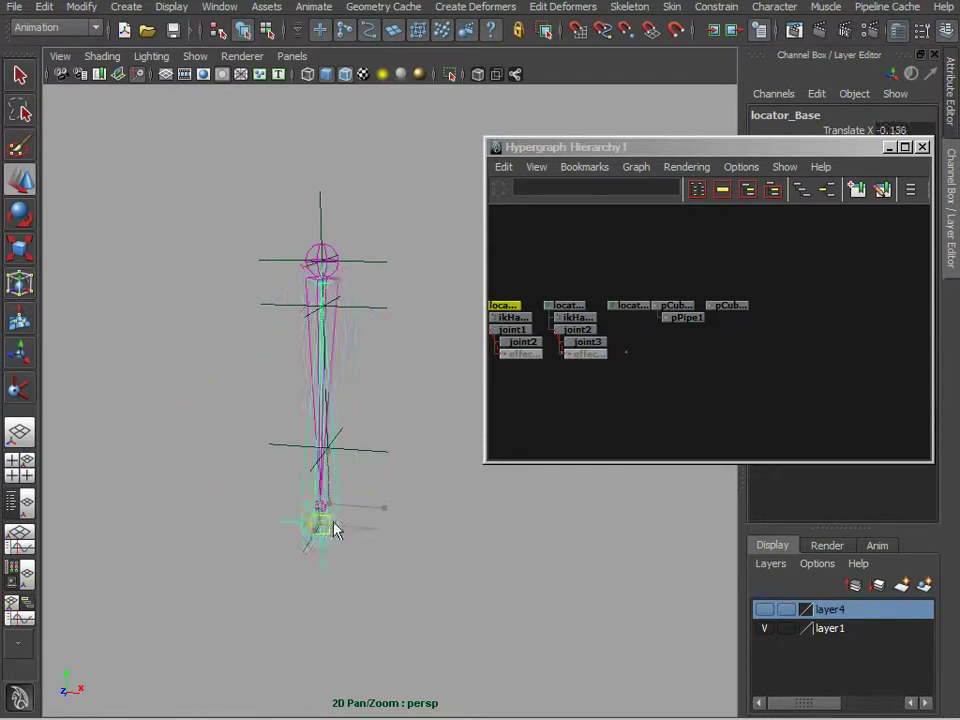
pyautogui.moveTo(335, 530); pyautogui.dragTo(368, 447)
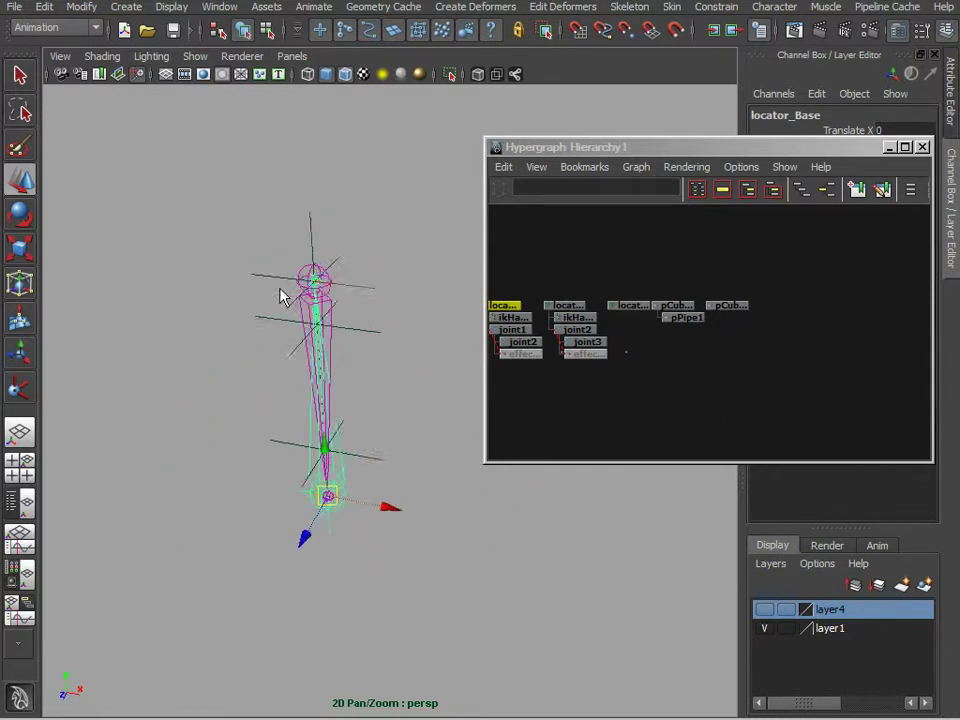
pyautogui.press('[')
# Move locator_Top up and down to test how both joint chains follow, and undo the move.
pyautogui.click(320, 262)
pyautogui.moveTo(338, 76); pyautogui.dragTo(323, 208)
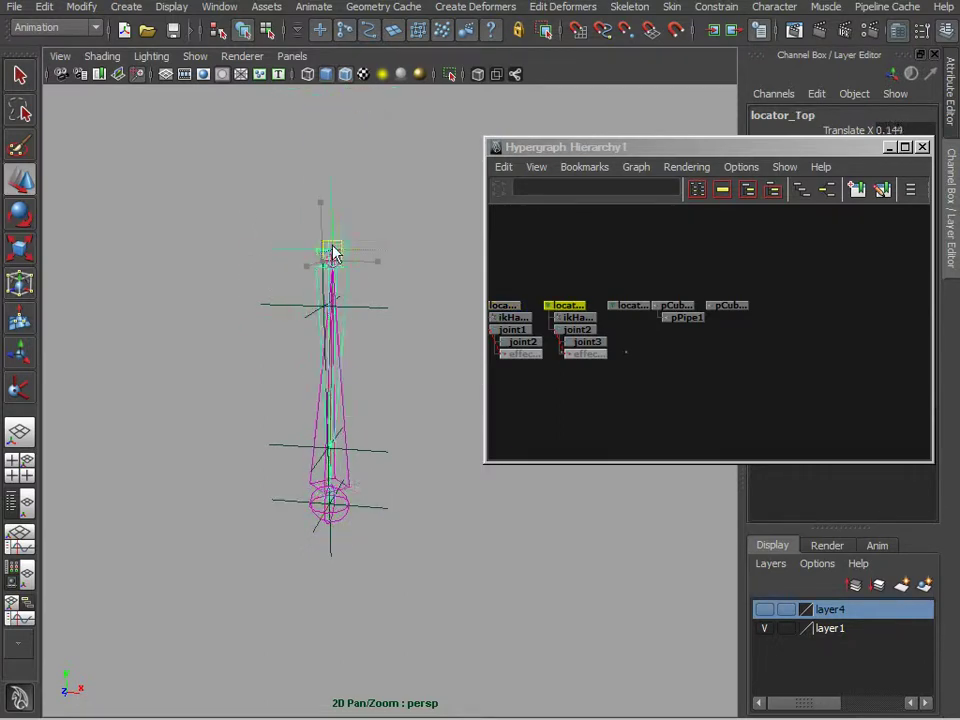
pyautogui.moveTo(333, 254); pyautogui.dragTo(359, 109)
pyautogui.hotkey('ctrl', 'z')
# Turn on the display of polygons in the perspective viewport.
pyautogui.keyDown('alt'); pyautogui.moveTo(482, 545); pyautogui.dragTo(406, 497); pyautogui.keyUp('alt')
pyautogui.click(194, 60)
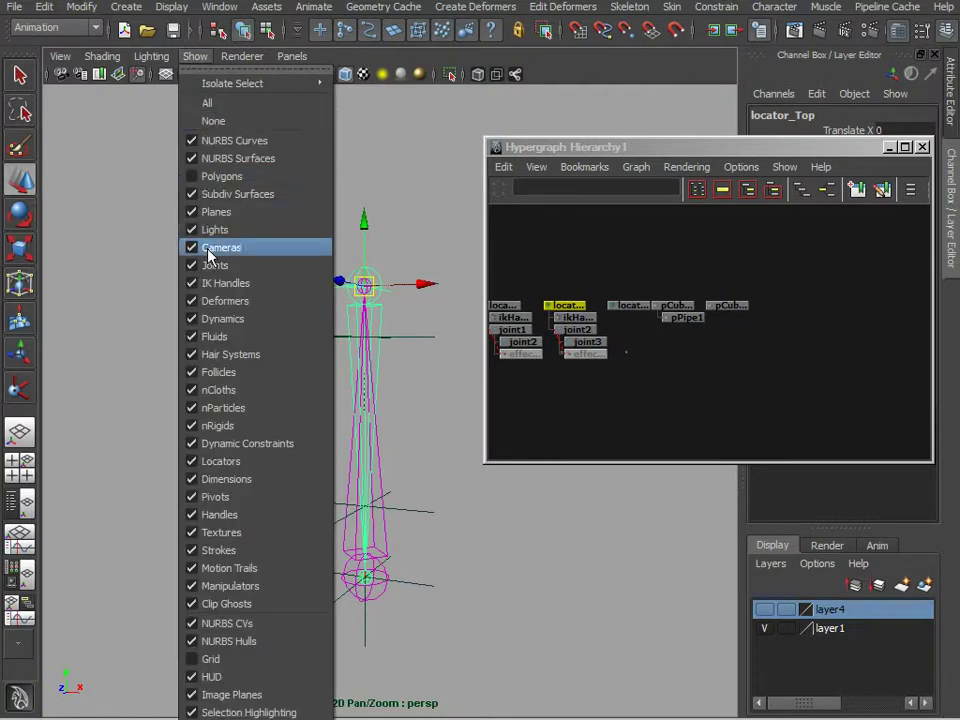
pyautogui.click(222, 177)
pyautogui.keyDown('alt'); pyautogui.moveTo(343, 392); pyautogui.dragTo(370, 400); pyautogui.keyUp('alt')
# Switch to wireframe display and parent the upper piston mesh pCube2 to joint2 at the top locator.
pyautogui.click(300, 278)
pyautogui.keyDown('alt'); pyautogui.moveTo(300, 278); pyautogui.dragTo(377, 377); pyautogui.keyUp('alt')
pyautogui.press('4')
pyautogui.keyDown('alt'); pyautogui.moveTo(345, 465); pyautogui.dragTo(407, 441, button='right'); pyautogui.keyUp('alt')
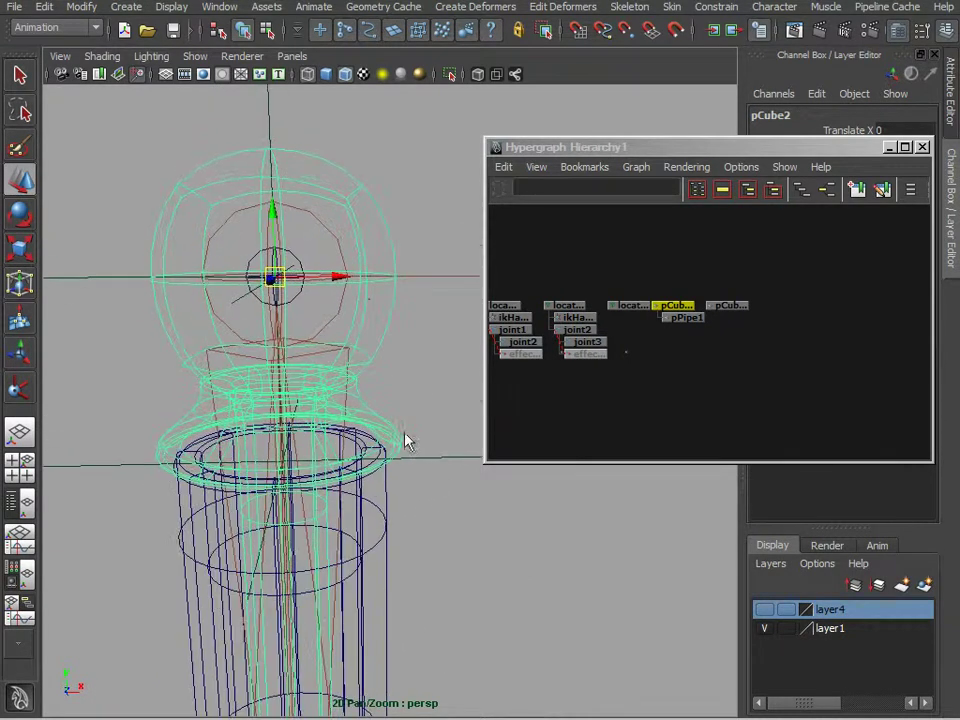
pyautogui.click(322, 233)
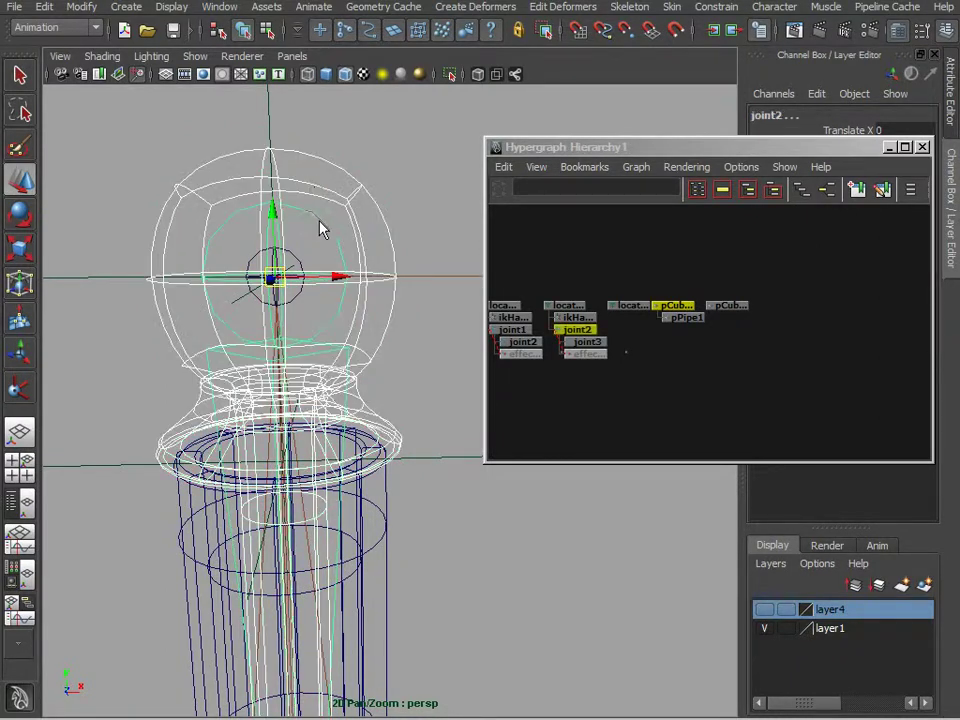
pyautogui.keyDown('alt'); pyautogui.moveTo(347, 236); pyautogui.dragTo(368, 345); pyautogui.keyUp('alt')
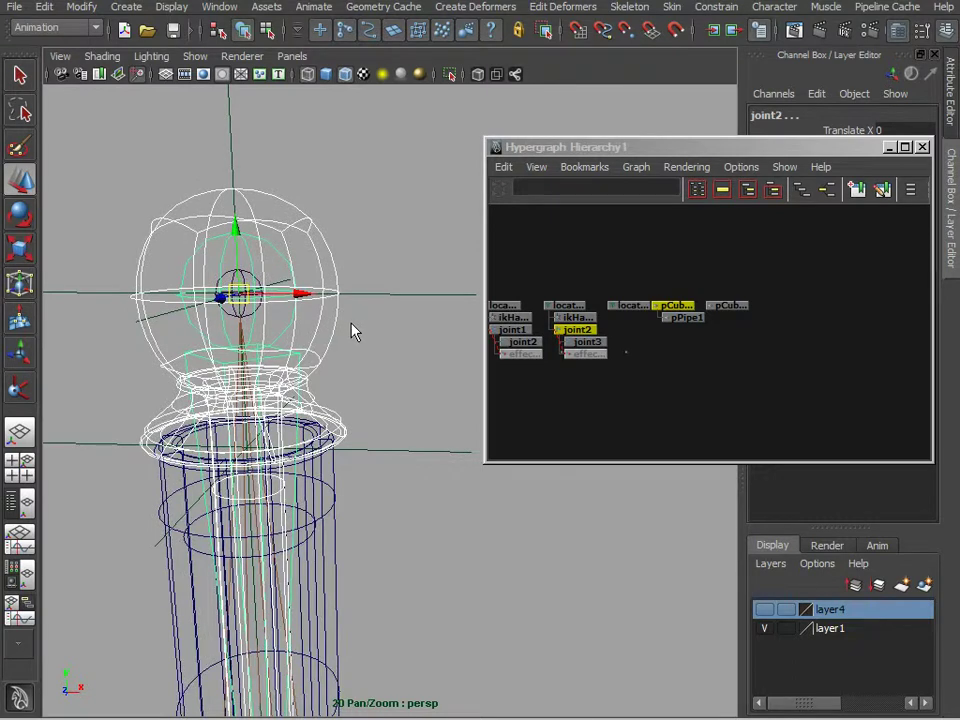
pyautogui.press('p')
# Parent the lower piston cylinder mesh pCube1 to joint1 at the base locator.
pyautogui.keyDown('alt'); pyautogui.moveTo(268, 369); pyautogui.dragTo(308, 440, button='right'); pyautogui.keyUp('alt')
pyautogui.keyDown('alt'); pyautogui.moveTo(308, 440); pyautogui.dragTo(323, 140, button='middle'); pyautogui.keyUp('alt')
pyautogui.keyDown('alt'); pyautogui.moveTo(386, 540); pyautogui.dragTo(391, 490); pyautogui.keyUp('alt')
pyautogui.click(366, 392)
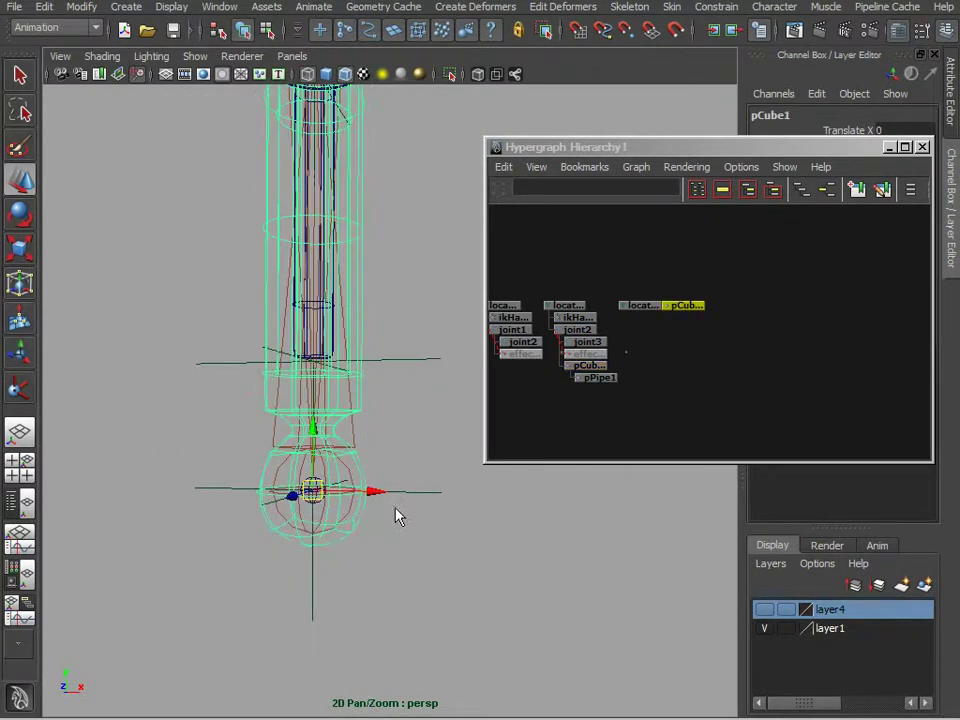
pyautogui.keyDown('alt'); pyautogui.moveTo(395, 508); pyautogui.dragTo(553, 499, button='right'); pyautogui.keyUp('alt')
pyautogui.keyDown('alt'); pyautogui.moveTo(553, 499); pyautogui.dragTo(527, 529); pyautogui.keyUp('alt')
pyautogui.keyDown('alt'); pyautogui.moveTo(527, 529); pyautogui.dragTo(522, 566, button='right'); pyautogui.keyUp('alt')
pyautogui.keyDown('shift'); pyautogui.click(348, 469); pyautogui.keyUp('shift')
pyautogui.keyDown('alt'); pyautogui.moveTo(522, 566); pyautogui.dragTo(470, 590); pyautogui.keyUp('alt')
pyautogui.keyDown('alt'); pyautogui.moveTo(572, 603); pyautogui.dragTo(457, 585, button='right'); pyautogui.keyUp('alt')
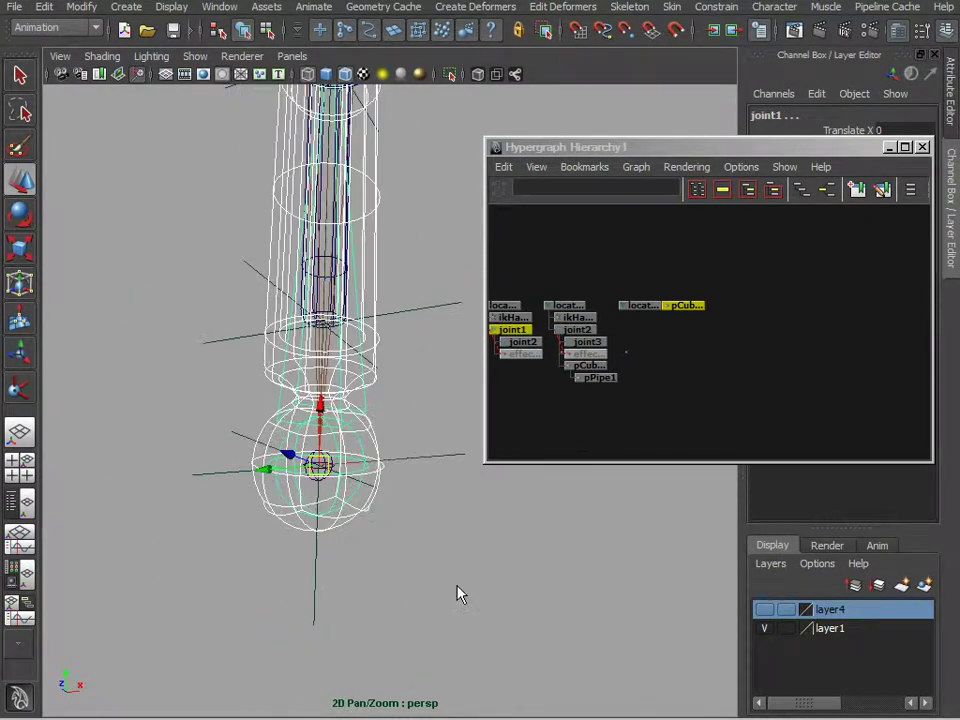
pyautogui.press('p')
# Display the piston shaded and test the rig by moving locator_Base freely.
pyautogui.click(424, 600)
pyautogui.keyDown('alt'); pyautogui.moveTo(424, 600); pyautogui.dragTo(345, 585); pyautogui.keyUp('alt')
pyautogui.click(343, 555)
pyautogui.keyDown('alt'); pyautogui.moveTo(497, 588); pyautogui.dragTo(462, 588, button='right'); pyautogui.keyUp('alt')
pyautogui.keyDown('alt'); pyautogui.moveTo(462, 588); pyautogui.dragTo(416, 562); pyautogui.keyUp('alt')
pyautogui.moveTo(310, 475)
pyautogui.mouseDown()
pyautogui.moveTo(506, 501)
pyautogui.moveTo(388, 435)
pyautogui.moveTo(40, 420)
pyautogui.moveTo(120, 500)
pyautogui.moveTo(249, 536)
pyautogui.moveTo(334, 630)
pyautogui.moveTo(474, 516)
pyautogui.moveTo(186, 448)
pyautogui.moveTo(450, 520)
pyautogui.moveTo(154, 519)
pyautogui.moveTo(192, 440)
pyautogui.moveTo(81, 621)
pyautogui.moveTo(176, 438)
pyautogui.moveTo(104, 582)
pyautogui.moveTo(176, 456)
pyautogui.moveTo(116, 568)
pyautogui.moveTo(194, 456)
pyautogui.moveTo(409, 525)
pyautogui.moveTo(424, 572)
pyautogui.moveTo(424, 536)
pyautogui.moveTo(483, 607)
pyautogui.moveTo(381, 578)
pyautogui.moveTo(458, 600)
pyautogui.moveTo(472, 618)
pyautogui.mouseUp()
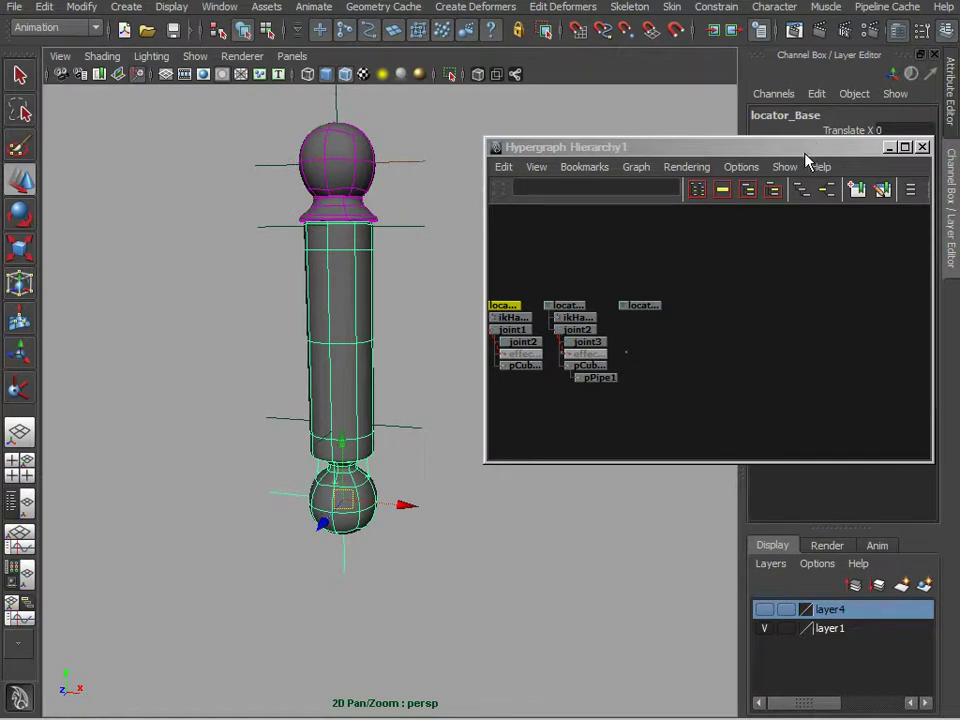
# Minimize the Hypergraph Hierarchy window to clear the view of the piston.
pyautogui.moveTo(805, 152); pyautogui.dragTo(773, 140)
pyautogui.click(891, 136)
pyautogui.keyDown('alt'); pyautogui.moveTo(532, 380); pyautogui.dragTo(558, 426); pyautogui.keyUp('alt')
# Test the piston's extension by moving locator_Base down to about -0.741 in Translate Y, and undo the move.
pyautogui.keyDown('alt'); pyautogui.moveTo(537, 374); pyautogui.dragTo(420, 623); pyautogui.keyUp('alt')
pyautogui.moveTo(398, 523); pyautogui.dragTo(396, 595)
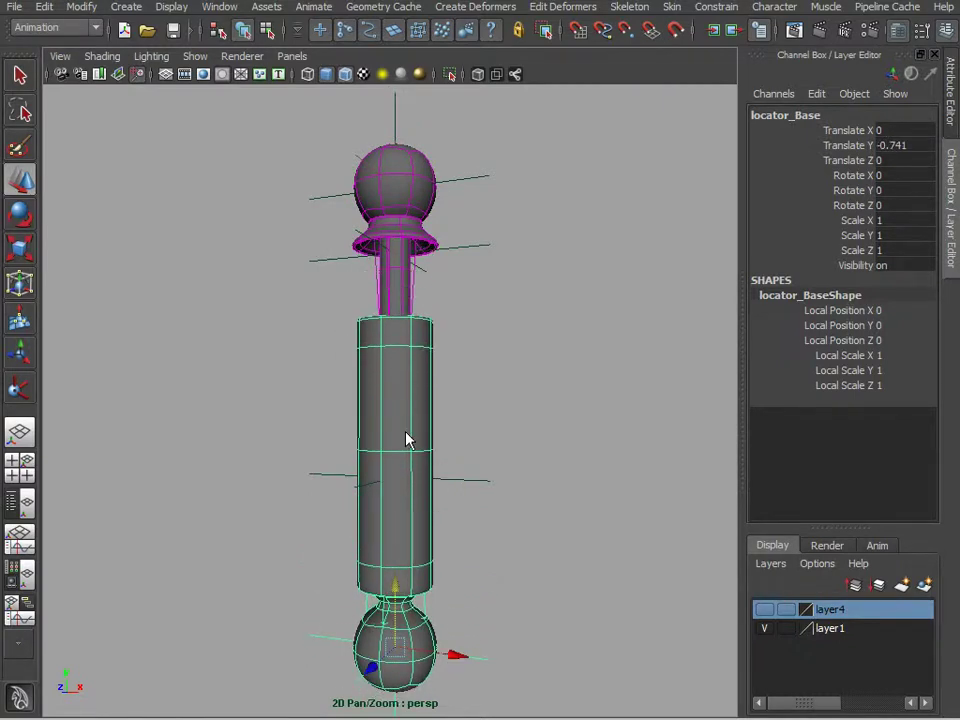
pyautogui.scroll(-6, 504, 401)
pyautogui.hotkey('ctrl', 'z')
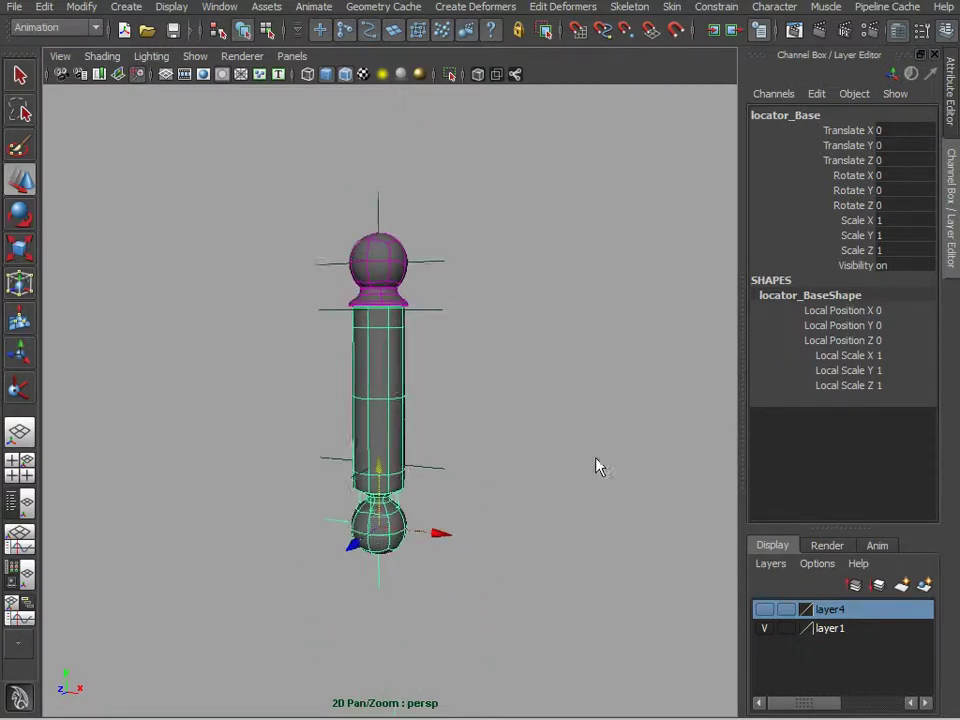